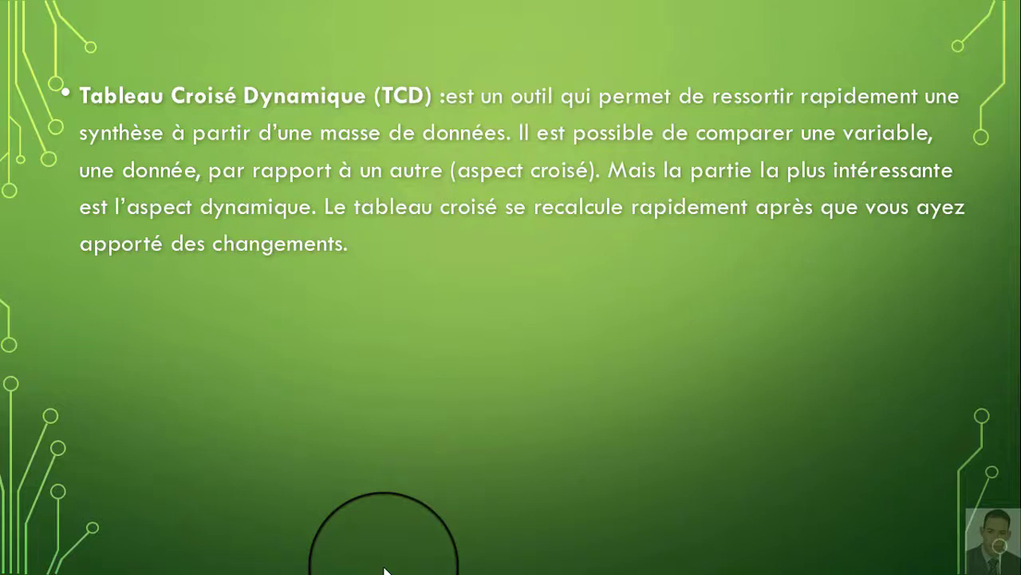
- Open the Ateliers Excel 2013 PDF from the desktop, go to Atelier 6 through its table of contents and read the first task
{"action": "key", "text": "super+d"}
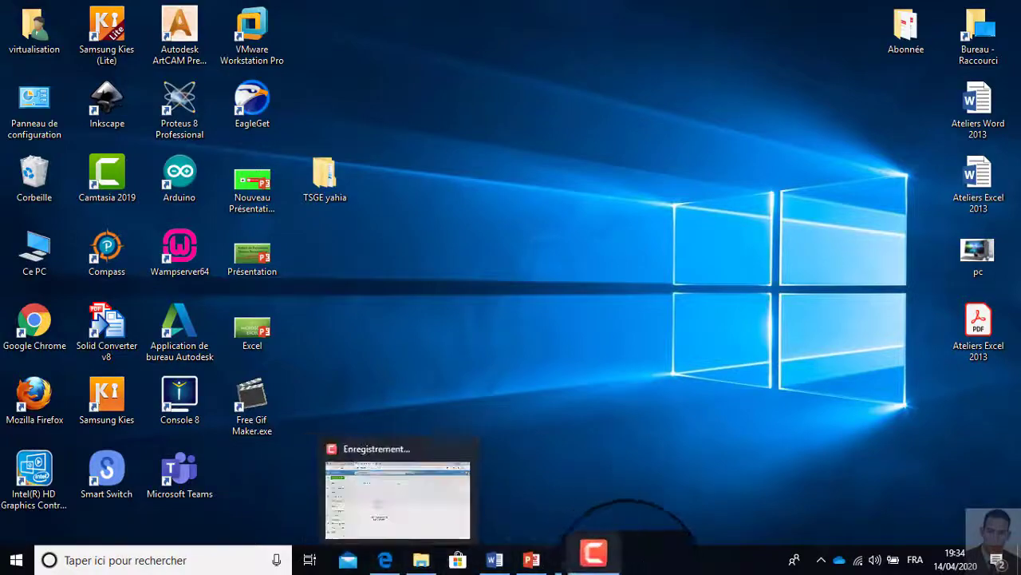
{"action": "double_click", "coordinate": [961, 339]}
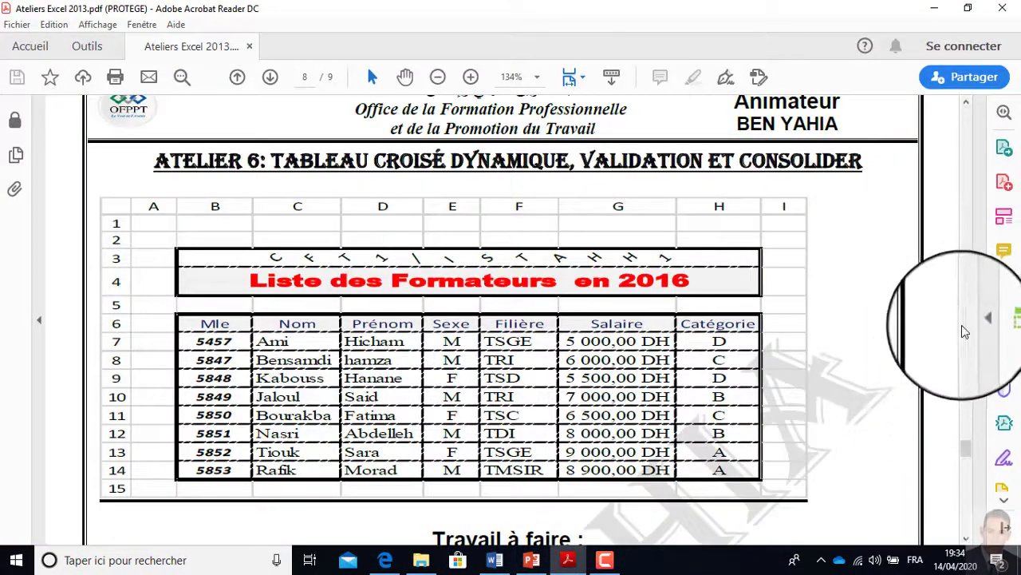
{"action": "left_click_drag", "start_coordinate": [967, 447], "coordinate": [973, 106]}
{"action": "scroll", "coordinate": [452, 263], "scroll_direction": "down", "scroll_amount": 10}
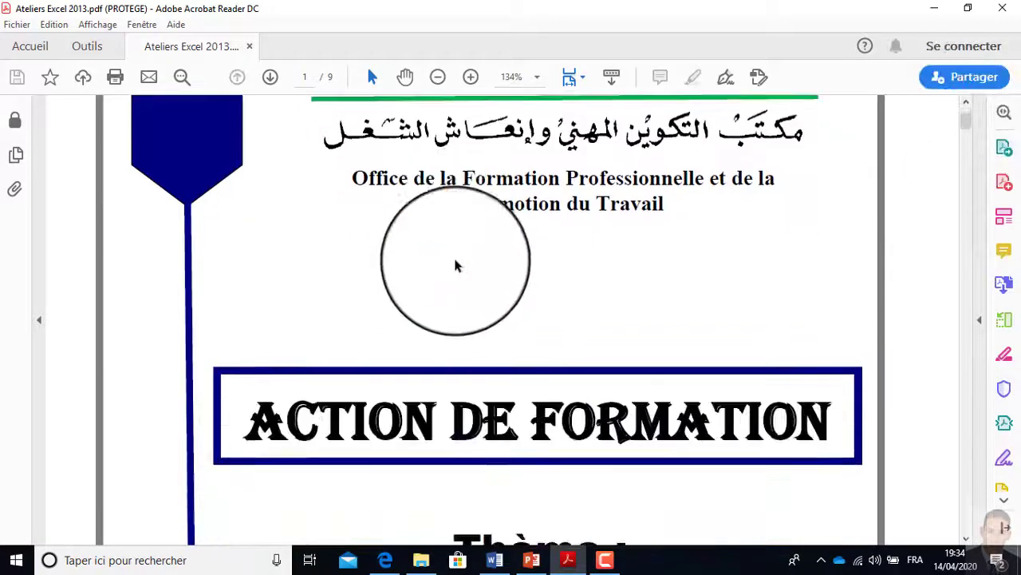
{"action": "scroll", "coordinate": [459, 268], "scroll_direction": "down", "scroll_amount": 12}
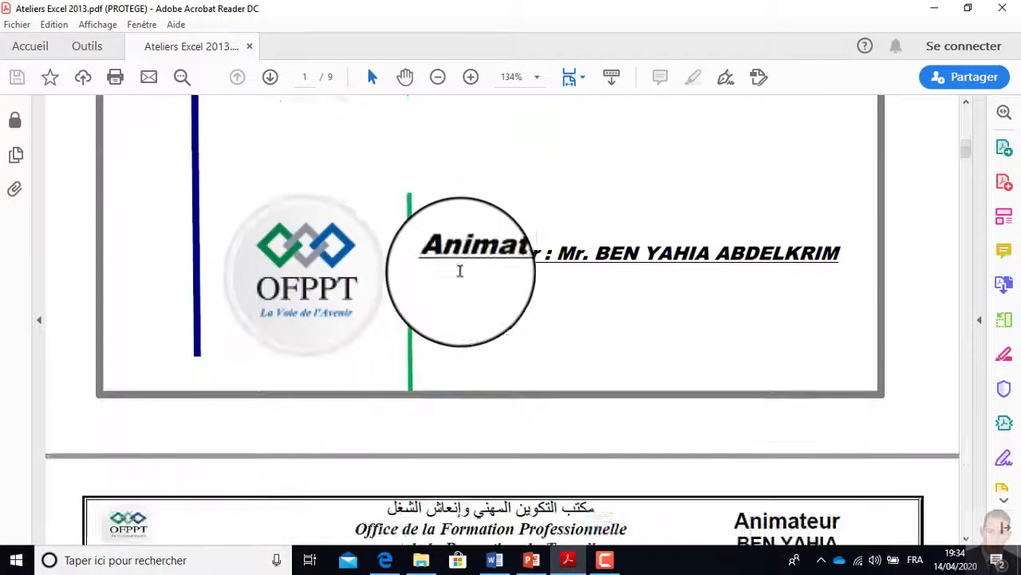
{"action": "scroll", "coordinate": [460, 271], "scroll_direction": "down", "scroll_amount": 3}
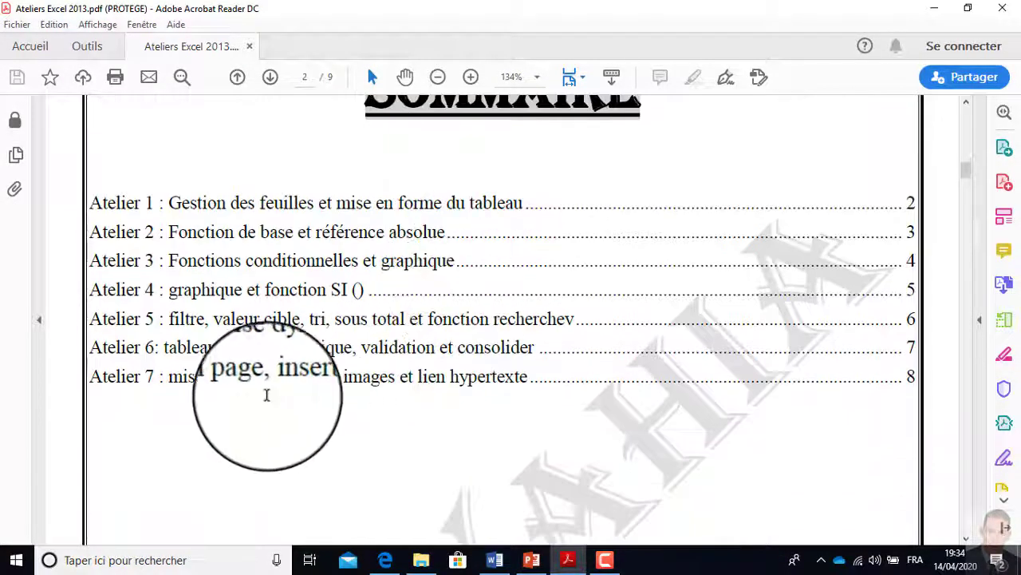
{"action": "left_click", "coordinate": [287, 351]}
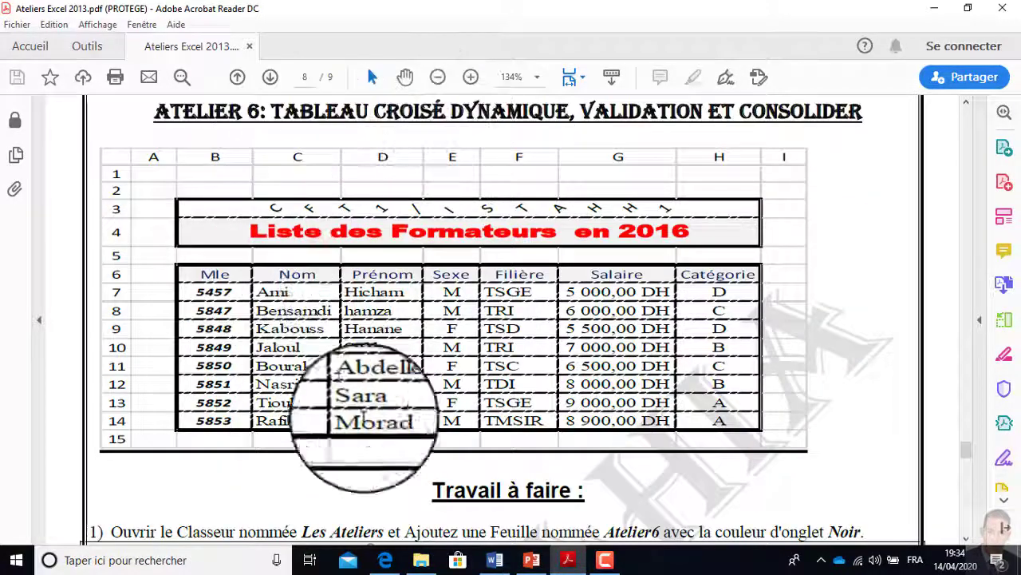
{"action": "scroll", "coordinate": [415, 359], "scroll_direction": "down", "scroll_amount": 4}
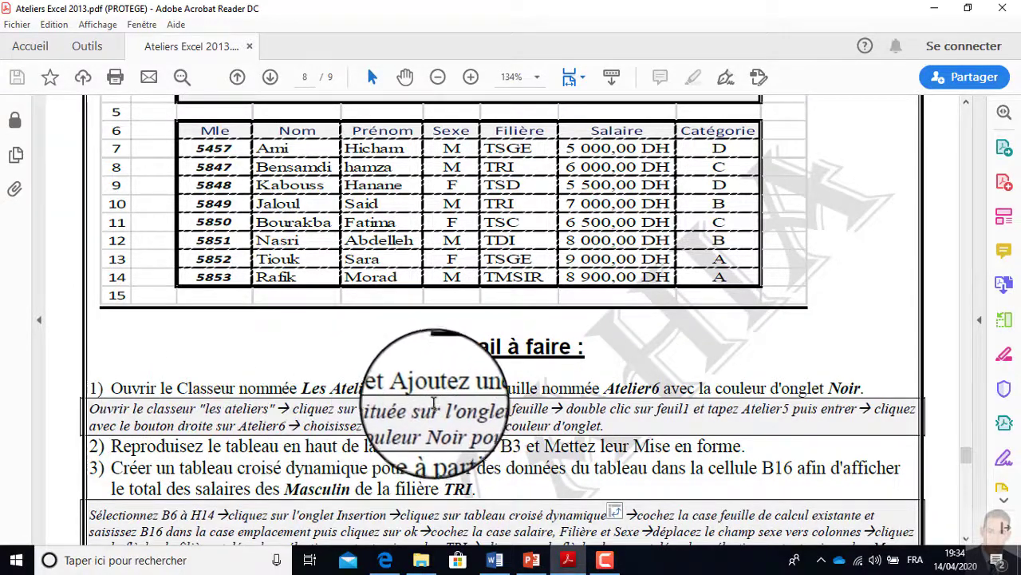
{"action": "left_click_drag", "start_coordinate": [613, 389], "coordinate": [650, 387]}
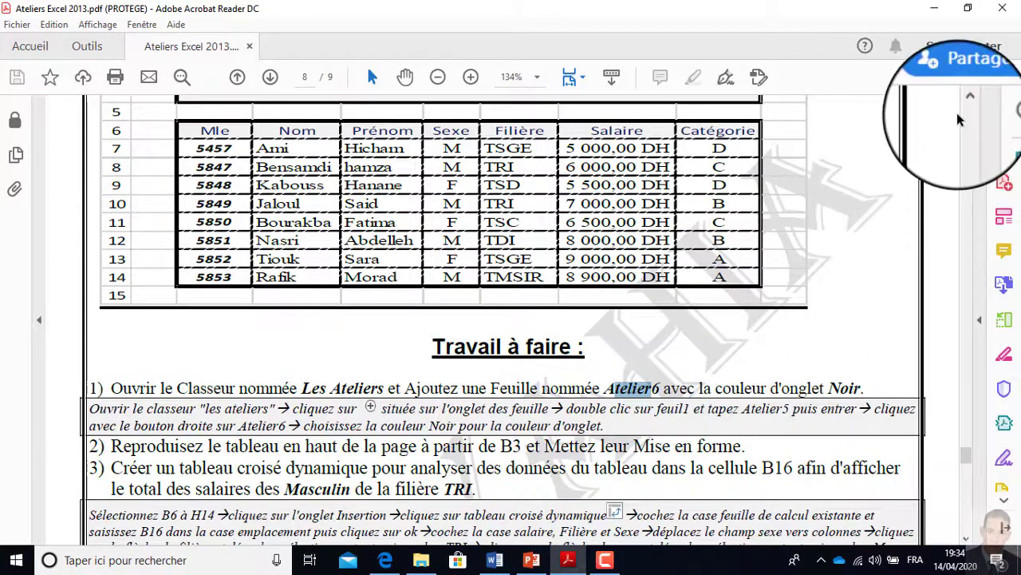
- Minimize the PDF and open the Les Ateliers workbook from the TP excel folder
{"action": "left_click", "coordinate": [939, 9]}
{"action": "left_click", "coordinate": [322, 176]}
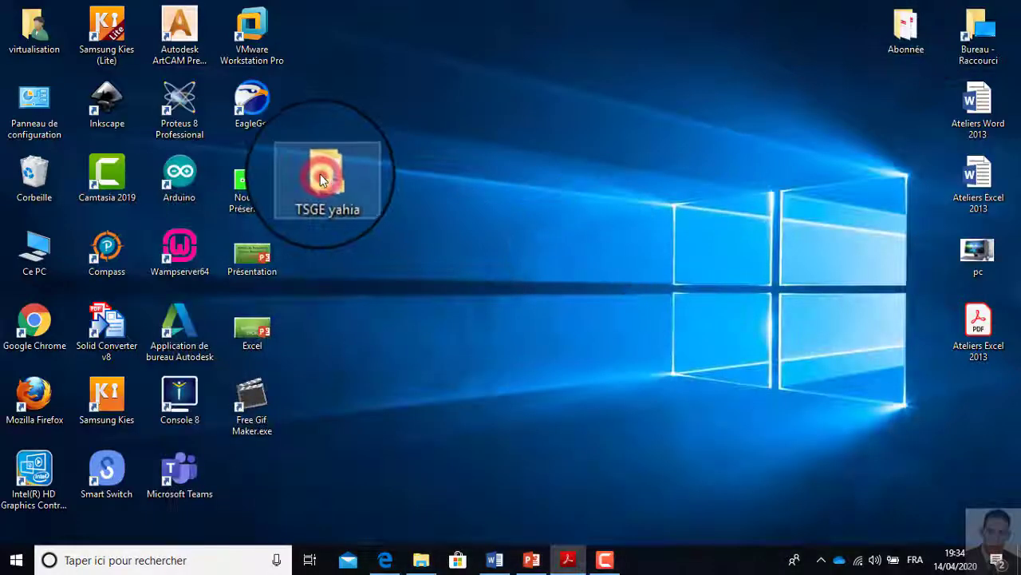
{"action": "left_click", "coordinate": [339, 177]}
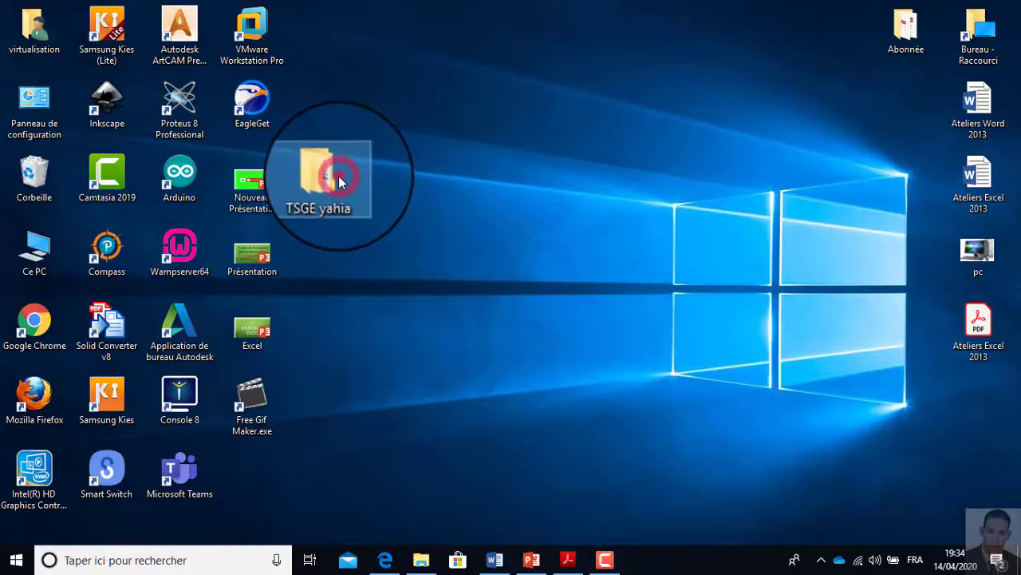
{"action": "double_click", "coordinate": [339, 182]}
{"action": "double_click", "coordinate": [199, 94]}
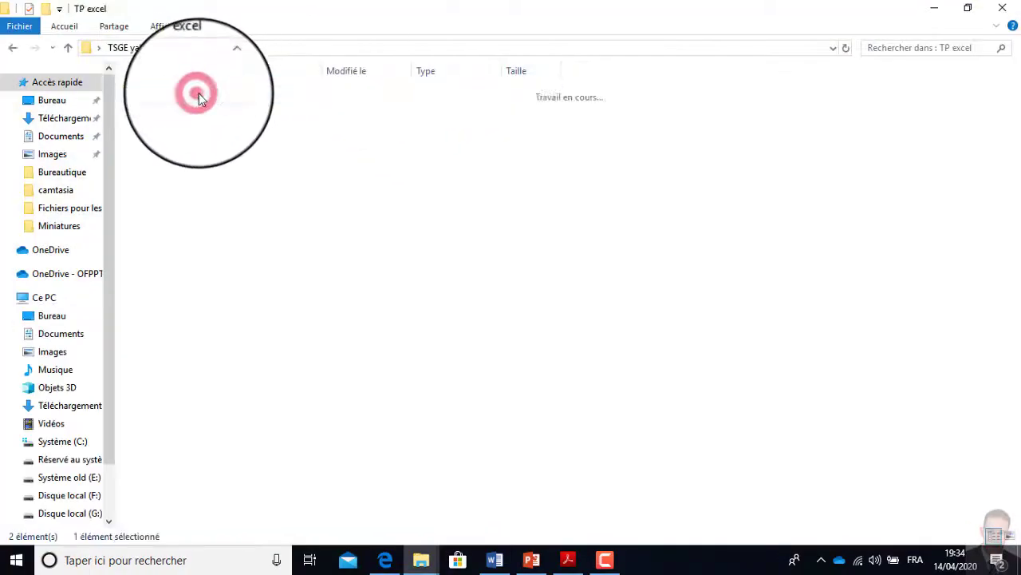
{"action": "double_click", "coordinate": [199, 94]}
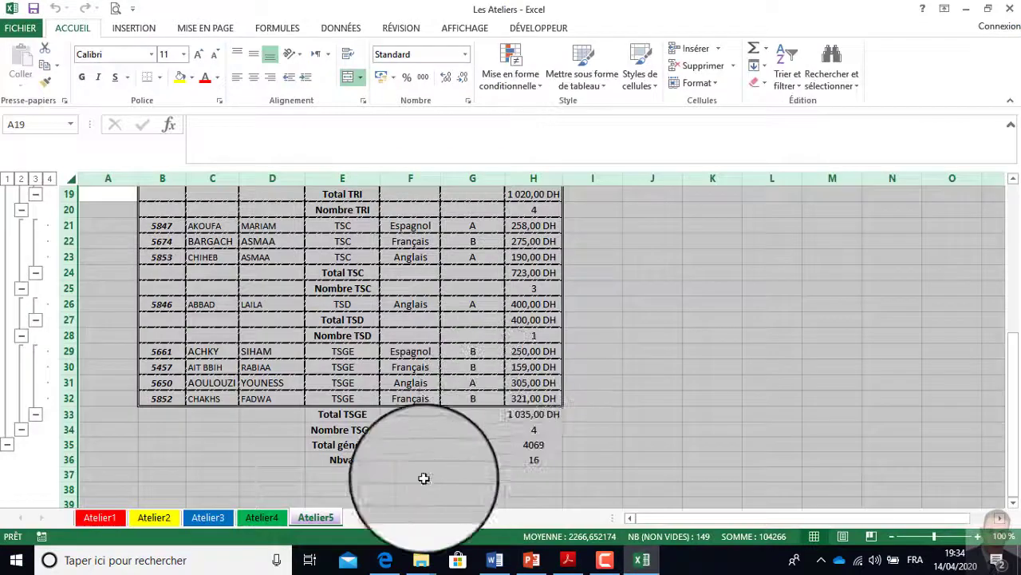
- Add a new worksheet named Atelier6 to the workbook and colour its tab black
{"action": "left_click", "coordinate": [372, 518]}
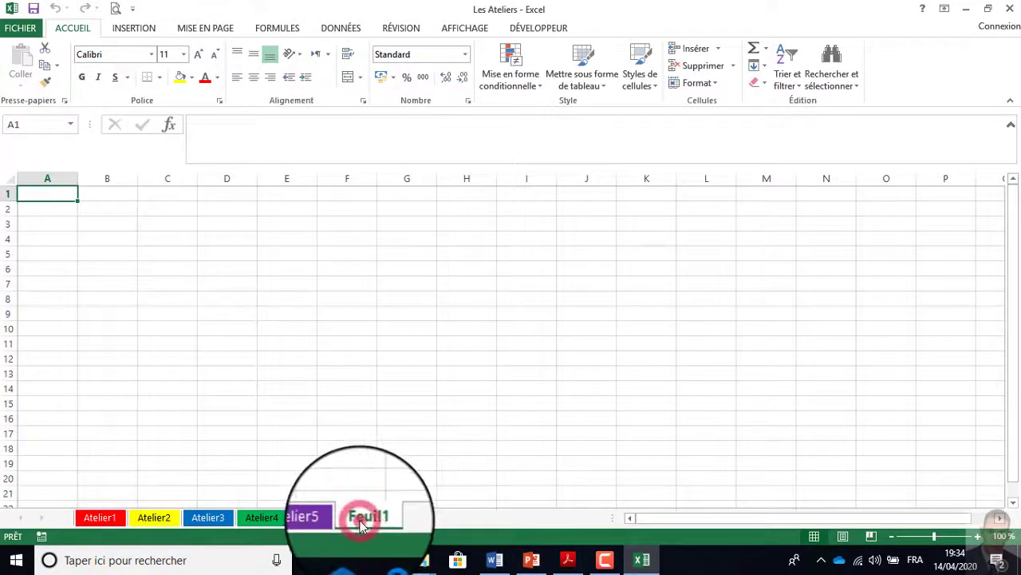
{"action": "double_click", "coordinate": [362, 520]}
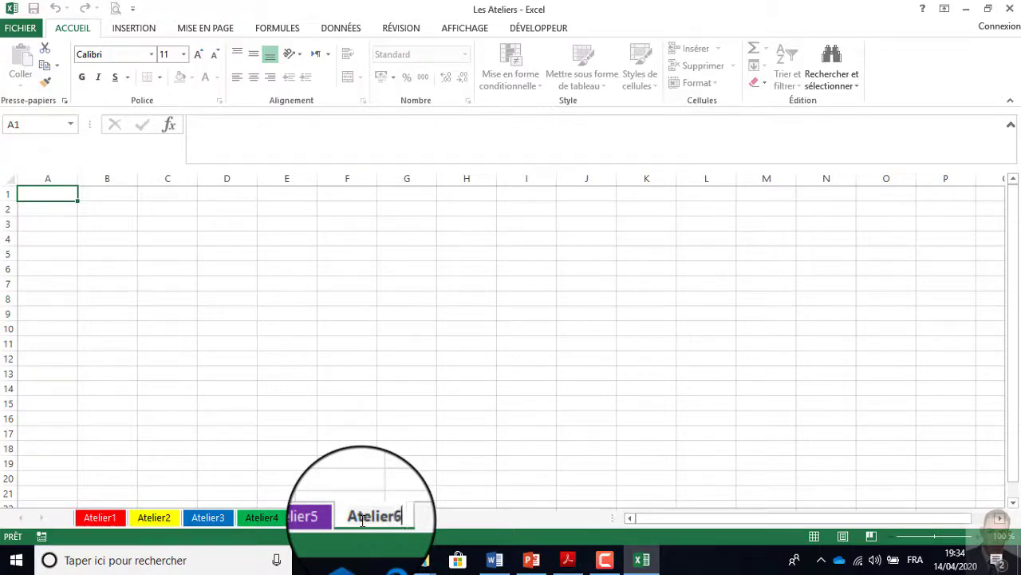
{"action": "left_click", "coordinate": [317, 519]}
{"action": "left_click", "coordinate": [361, 519]}
{"action": "right_click", "coordinate": [360, 520]}
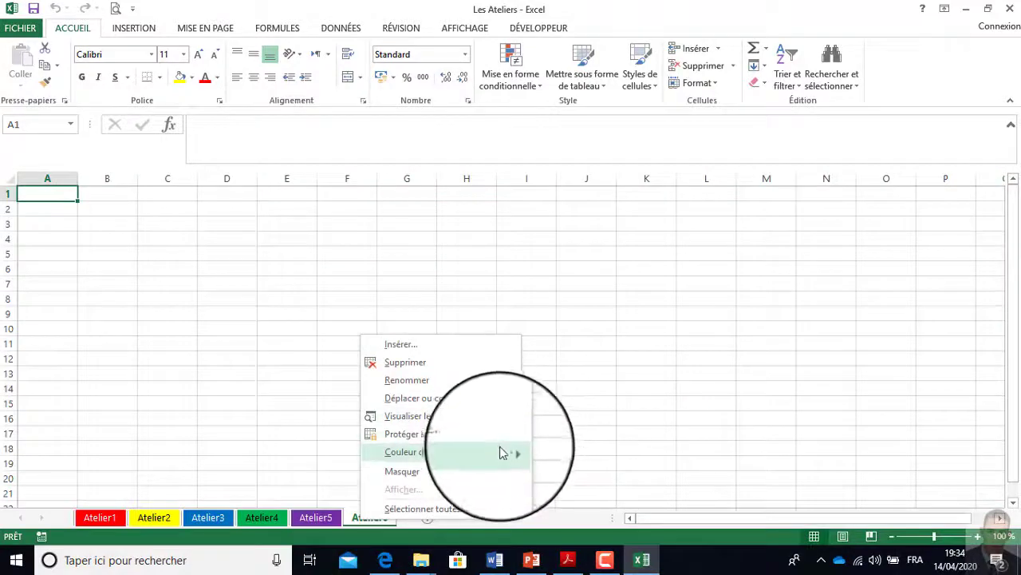
{"action": "mouse_move", "coordinate": [503, 452]}
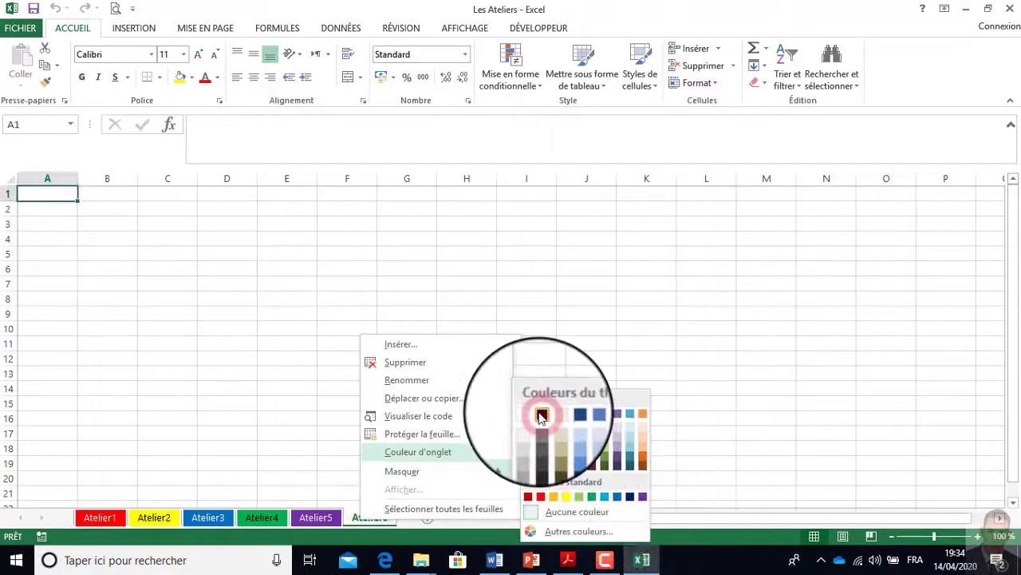
{"action": "left_click", "coordinate": [540, 414]}
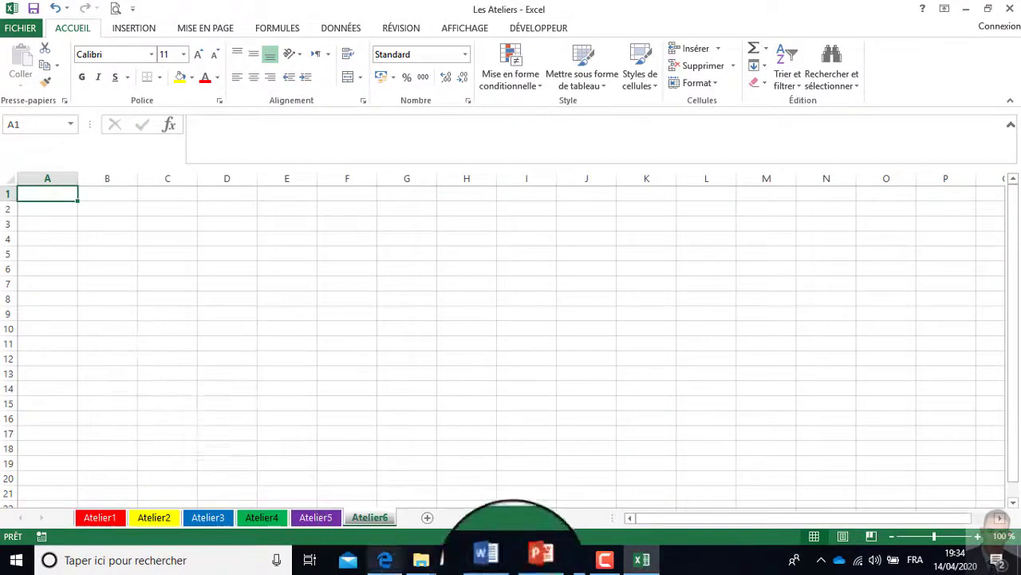
- Read the second task and the source table in the exercise PDF, and return to the Atelier6 sheet in Excel
{"action": "left_click", "coordinate": [564, 561]}
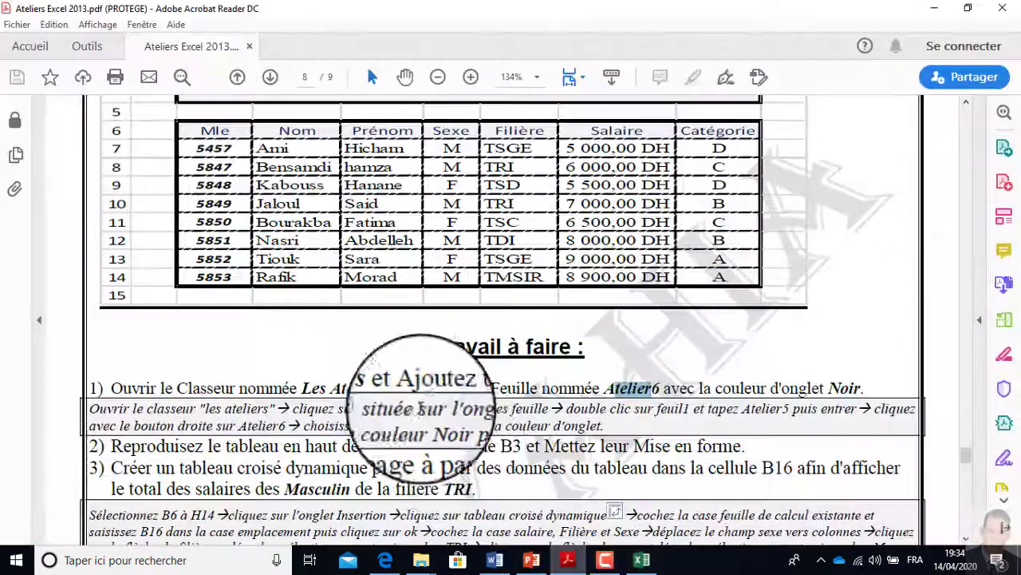
{"action": "scroll", "coordinate": [374, 428], "scroll_direction": "down", "scroll_amount": 3}
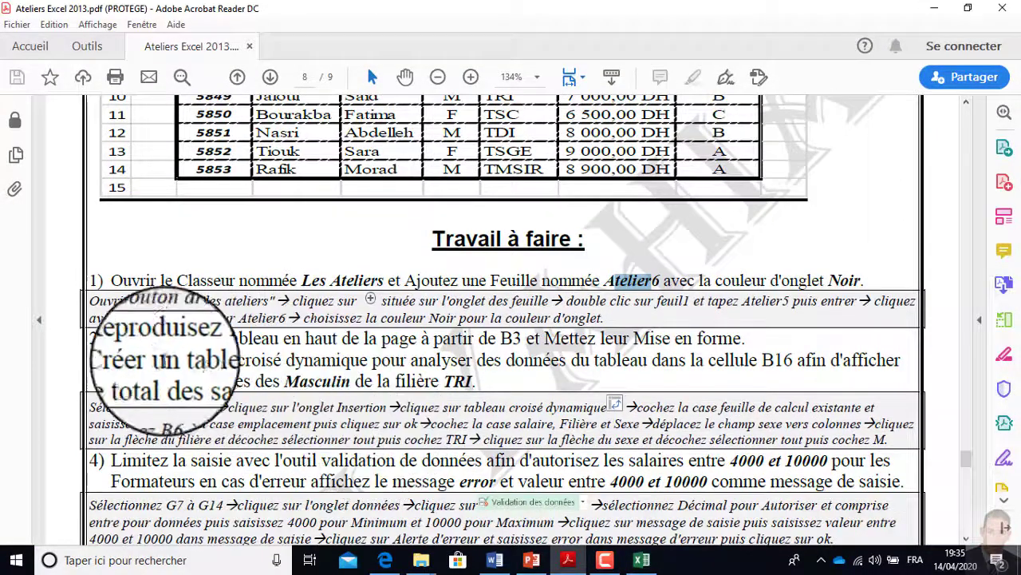
{"action": "scroll", "coordinate": [343, 160], "scroll_direction": "up", "scroll_amount": 2}
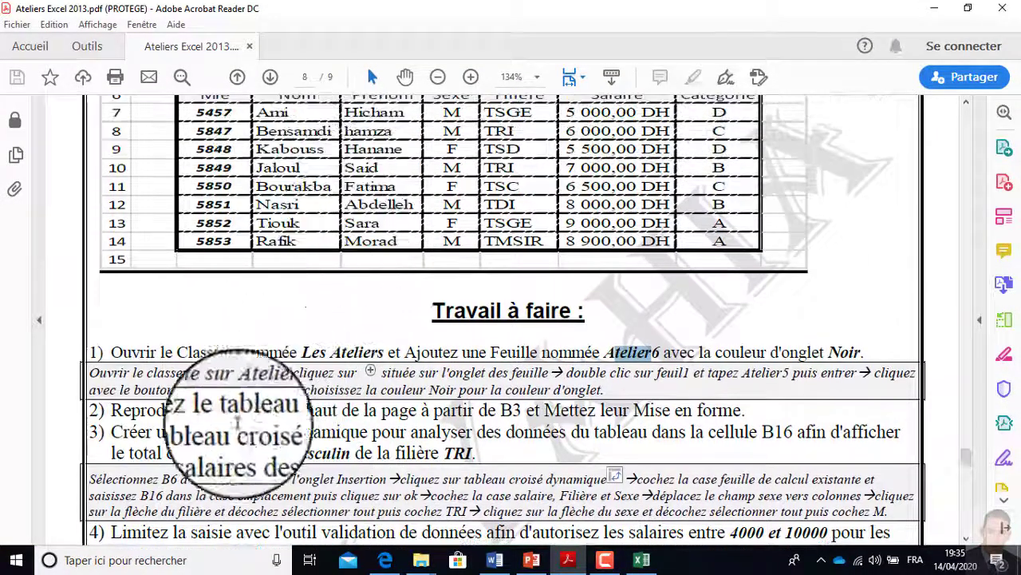
{"action": "scroll", "coordinate": [479, 336], "scroll_direction": "up", "scroll_amount": 1}
{"action": "scroll", "coordinate": [479, 336], "scroll_direction": "up", "scroll_amount": 2}
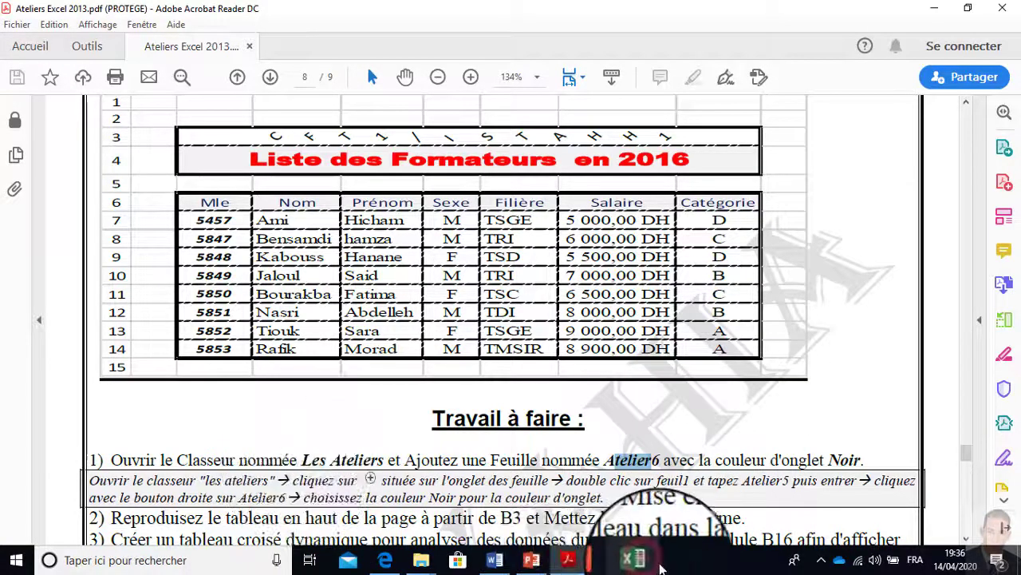
{"action": "left_click", "coordinate": [641, 559]}
{"action": "left_click", "coordinate": [407, 332]}
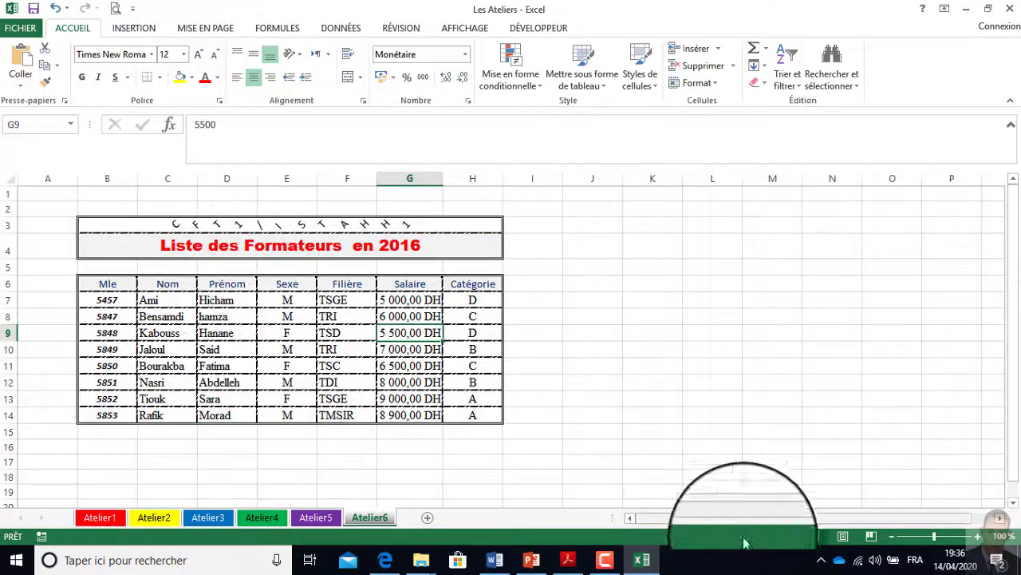
- Switch to the exercise PDF to read the third task about creating a pivot table, and return to the workbook
{"action": "left_click", "coordinate": [572, 563]}
{"action": "scroll", "coordinate": [399, 387], "scroll_direction": "down", "scroll_amount": 4}
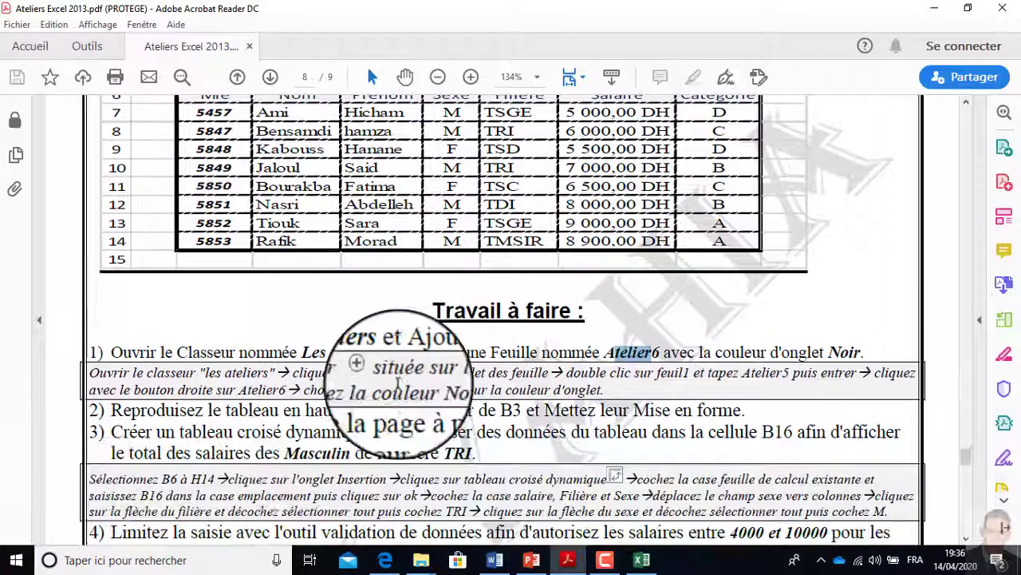
{"action": "left_click_drag", "start_coordinate": [111, 396], "coordinate": [456, 396]}
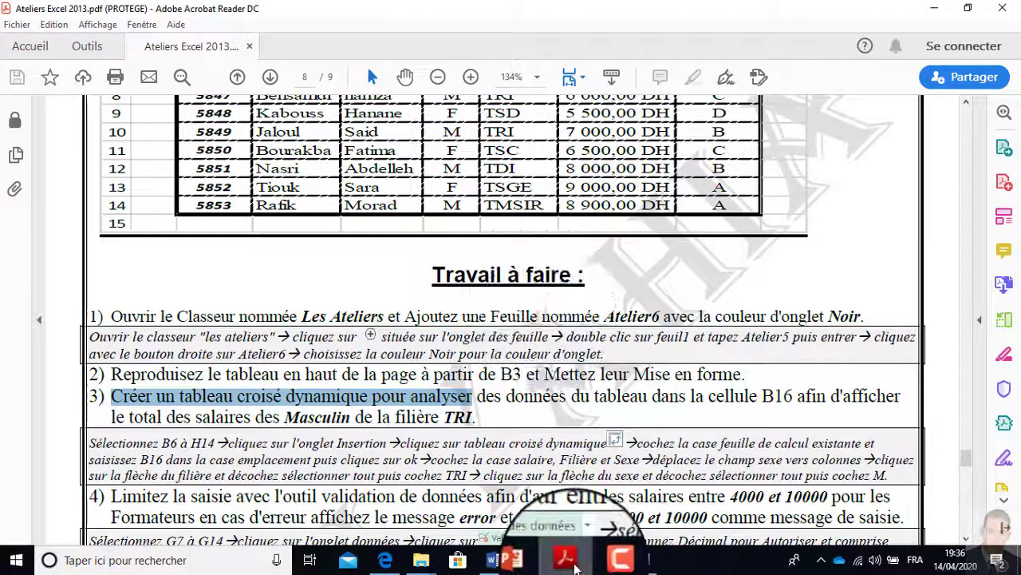
{"action": "mouse_move", "coordinate": [568, 561]}
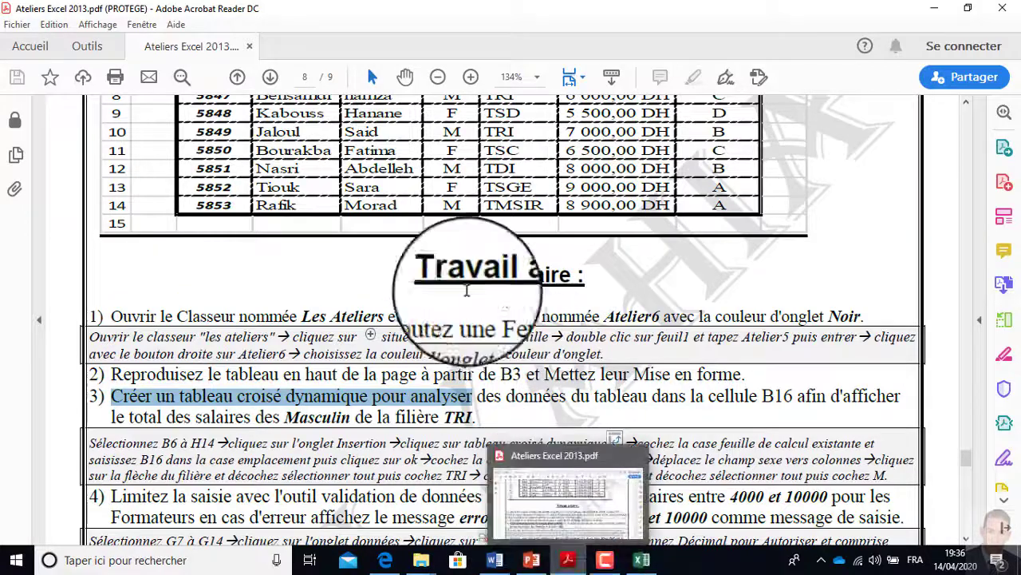
{"action": "left_click", "coordinate": [569, 561]}
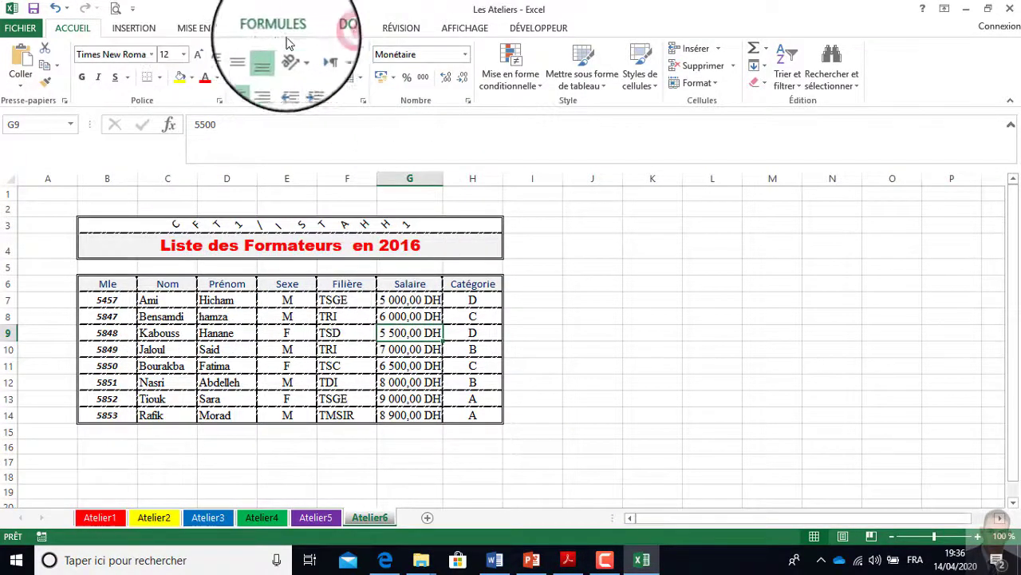
- Review the data tools and the trainee list with its subtotals on the Atelier5 sheet, and return to Atelier6
{"action": "left_click", "coordinate": [340, 28]}
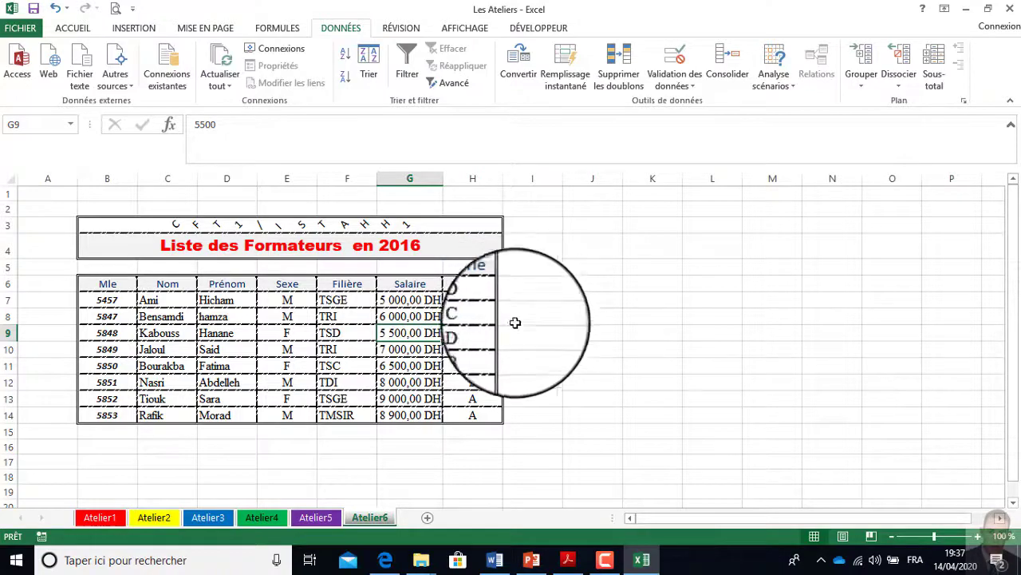
{"action": "left_click", "coordinate": [315, 517]}
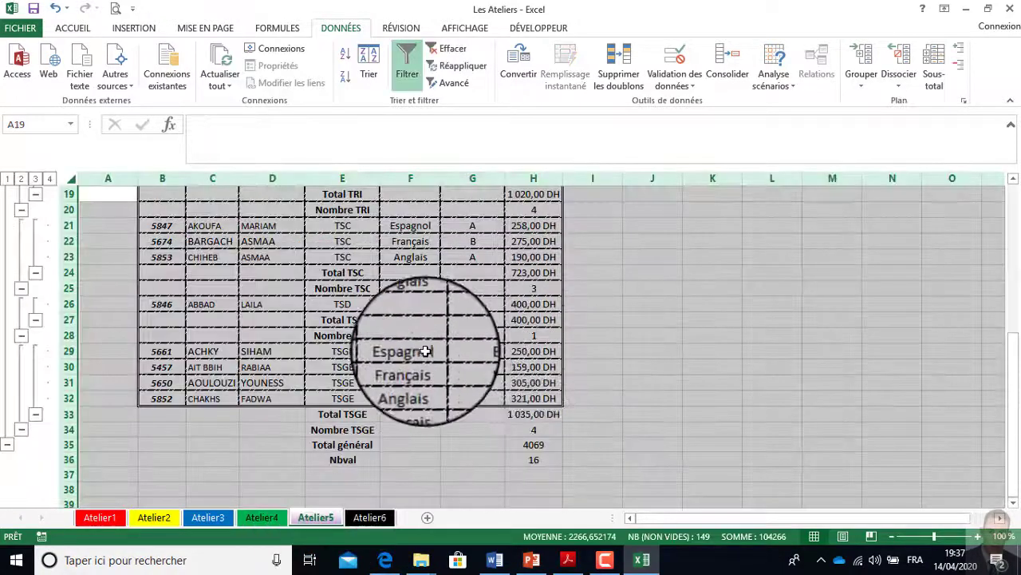
{"action": "scroll", "coordinate": [426, 351], "scroll_direction": "up", "scroll_amount": 6}
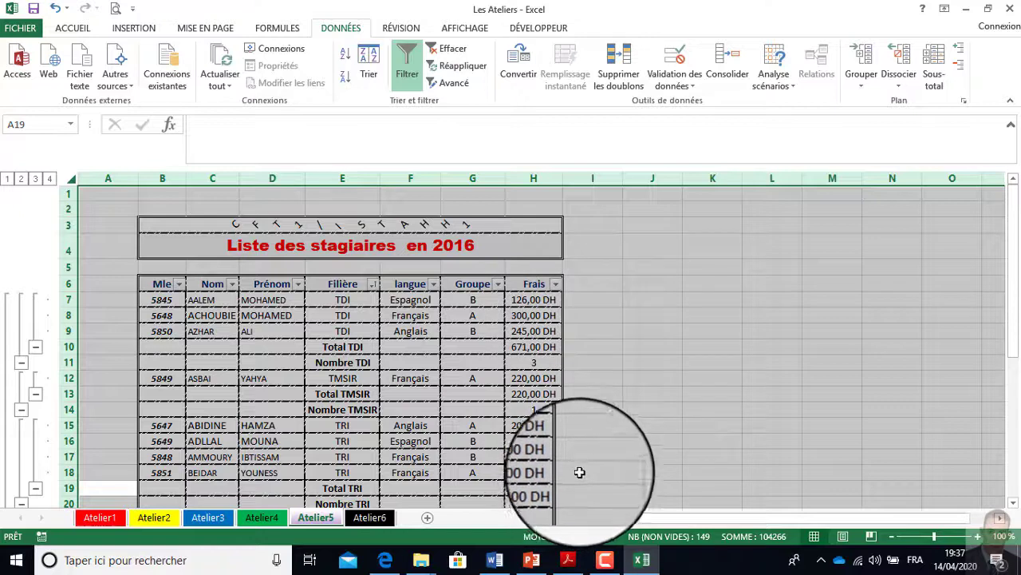
{"action": "left_click", "coordinate": [369, 517]}
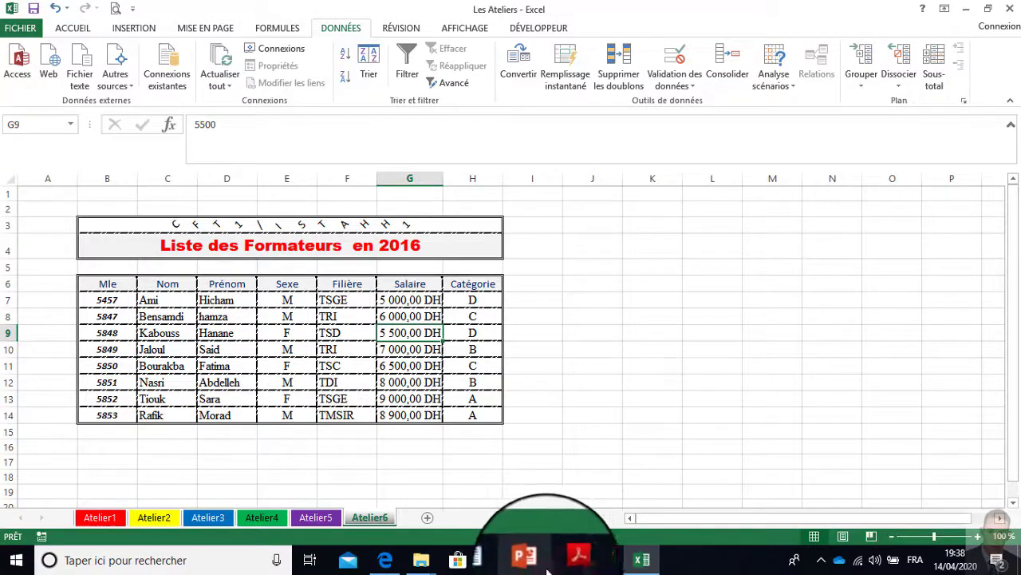
- Check the third task in the exercise PDF, return to Excel and start a pivot table from the trainers table B6:H14
{"action": "left_click", "coordinate": [572, 559]}
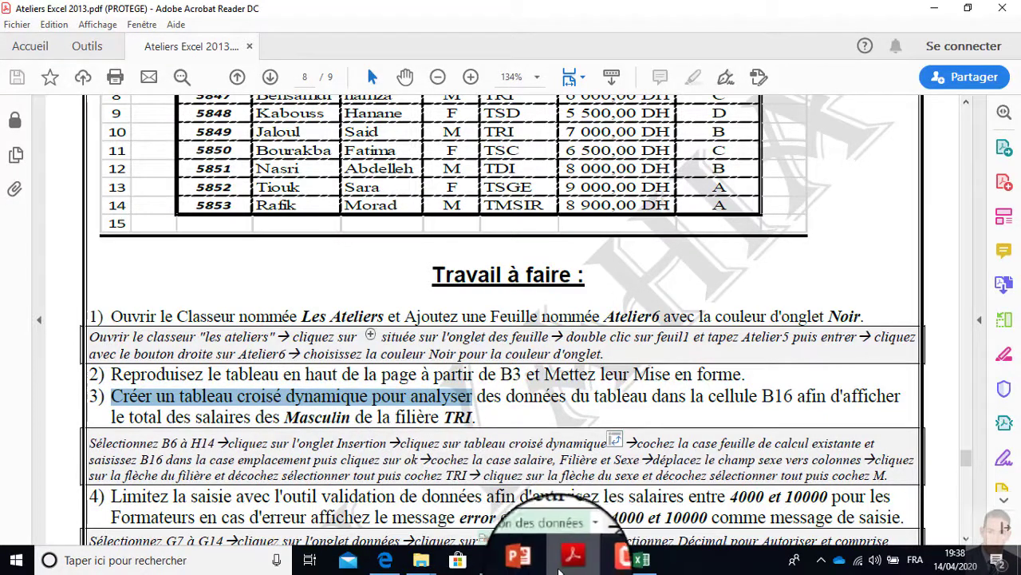
{"action": "left_click", "coordinate": [643, 560]}
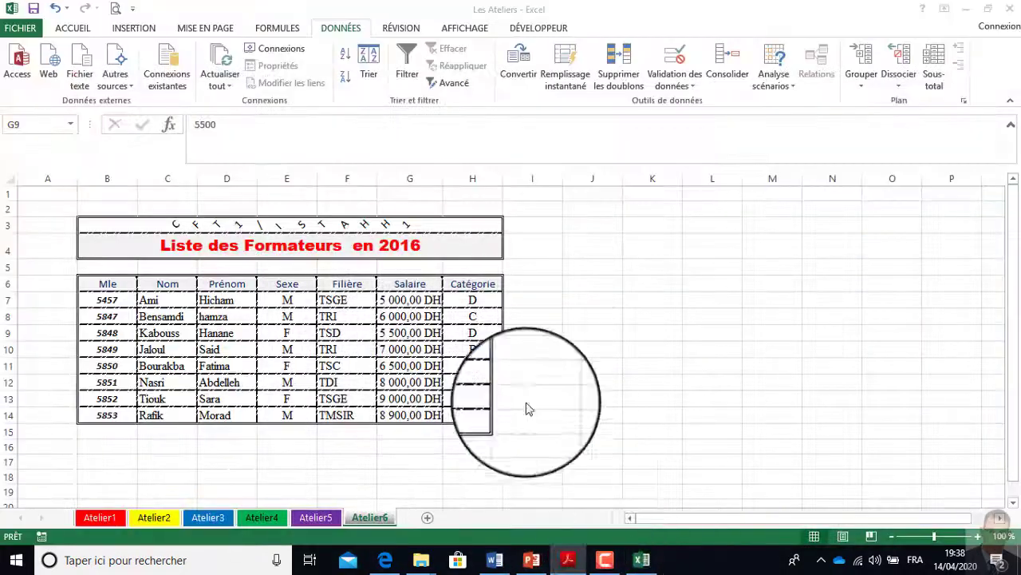
{"action": "left_click_drag", "start_coordinate": [107, 284], "coordinate": [463, 413]}
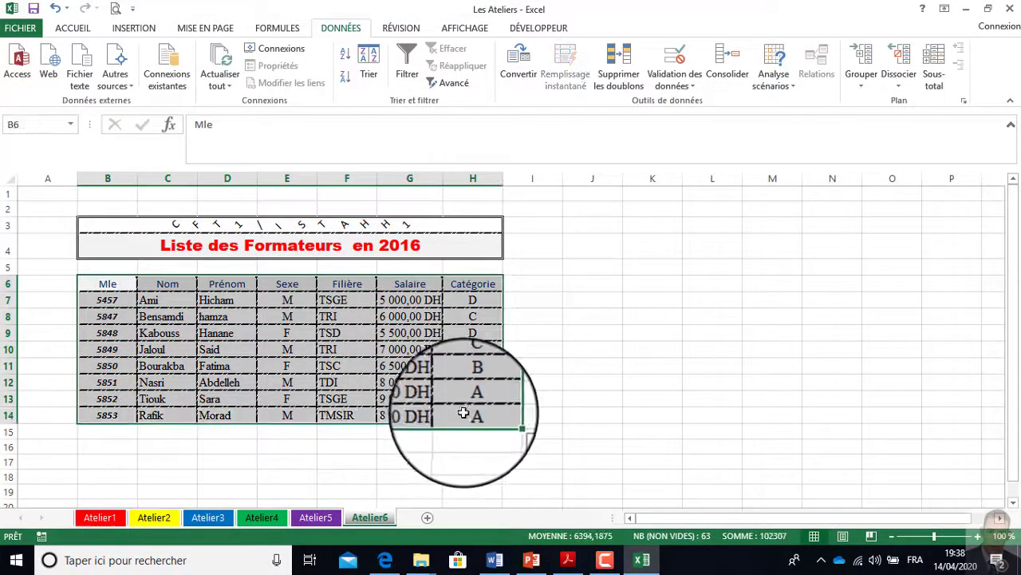
{"action": "left_click", "coordinate": [137, 29]}
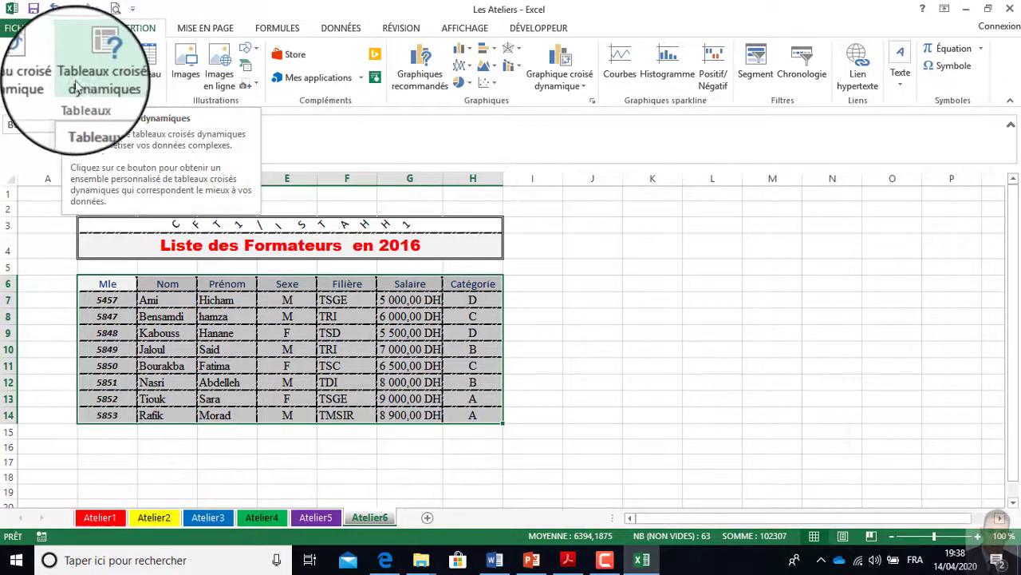
{"action": "left_click", "coordinate": [32, 68]}
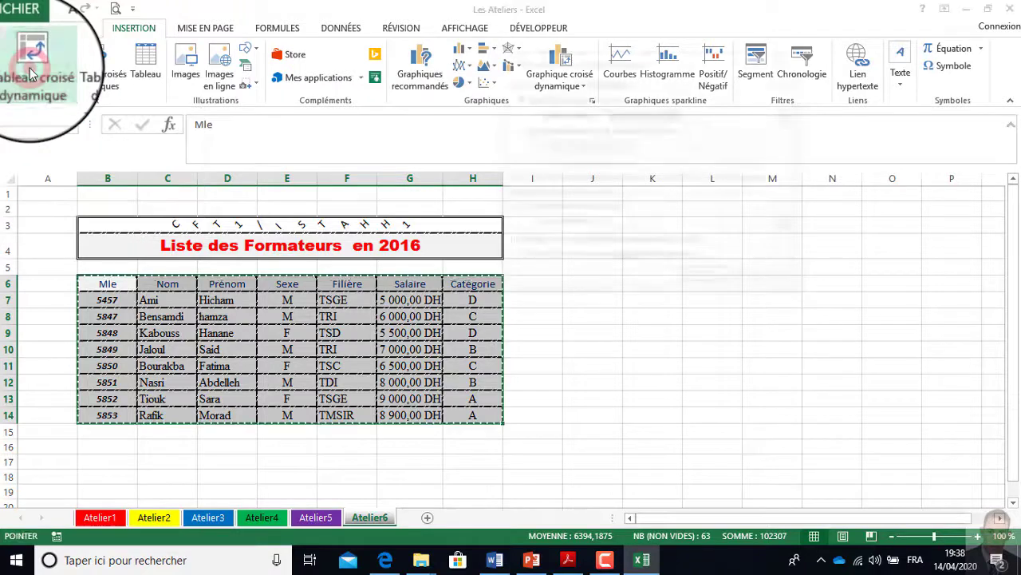
{"action": "left_click_drag", "start_coordinate": [691, 77], "coordinate": [758, 68]}
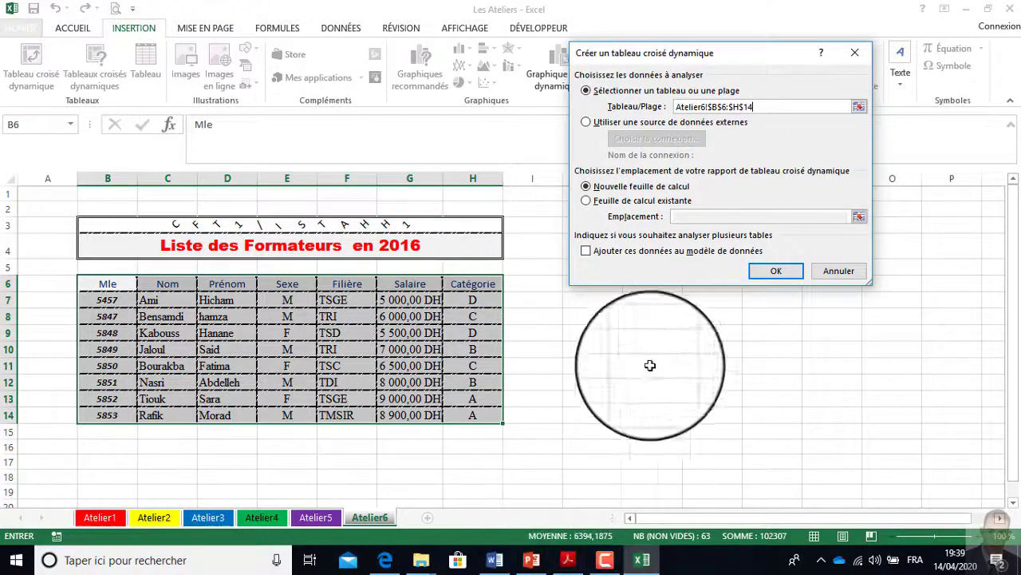
- Check the required location in the exercise PDF and create the pivot table on the existing Atelier6 sheet at cell B16
{"action": "left_click", "coordinate": [630, 201]}
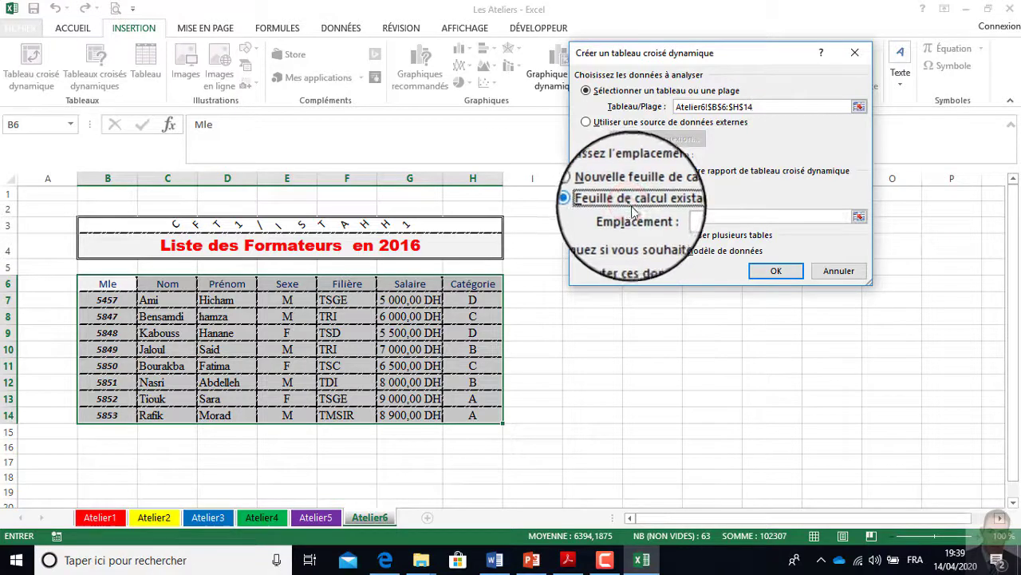
{"action": "left_click", "coordinate": [859, 216]}
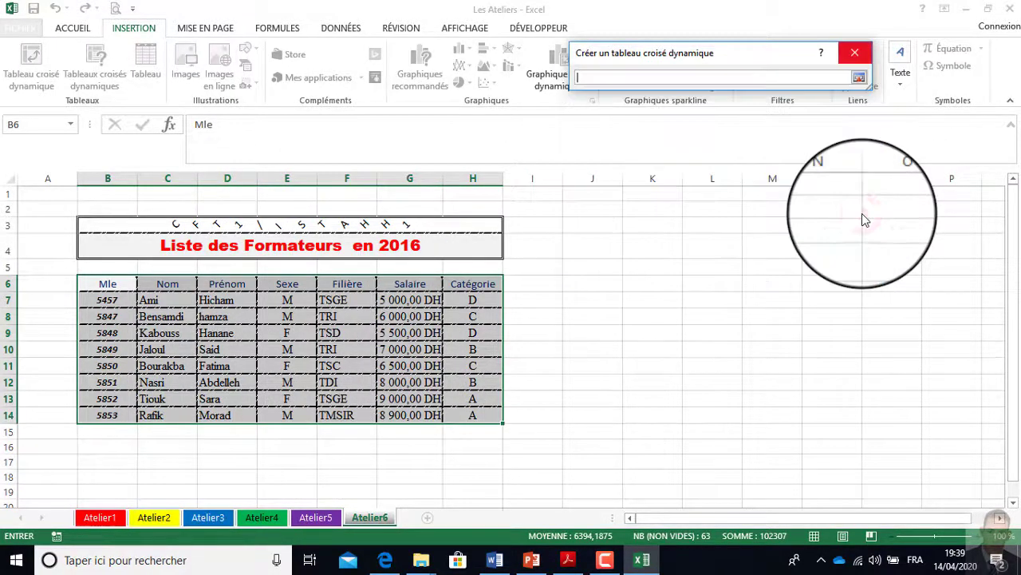
{"action": "left_click", "coordinate": [568, 561]}
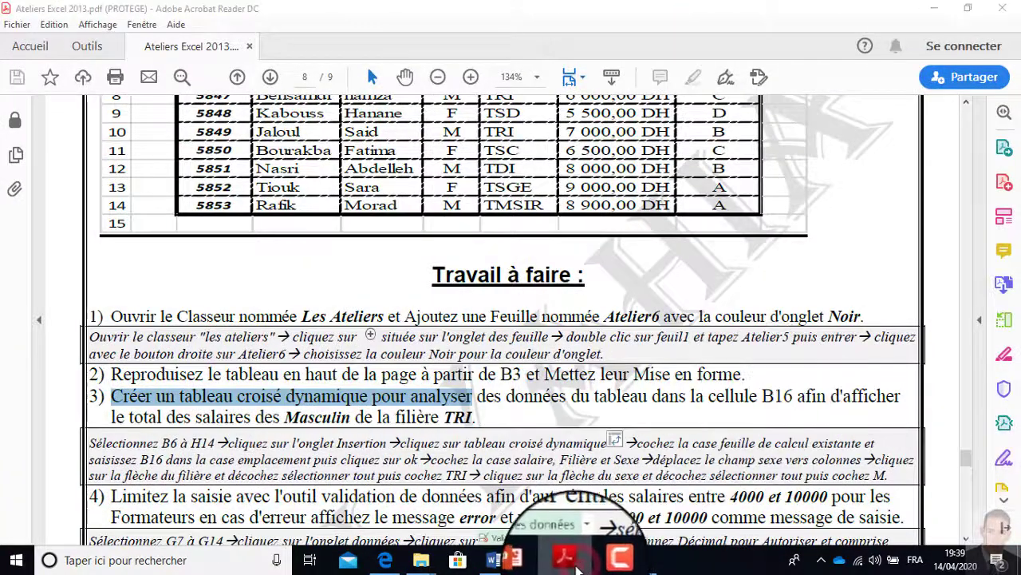
{"action": "left_click", "coordinate": [642, 560]}
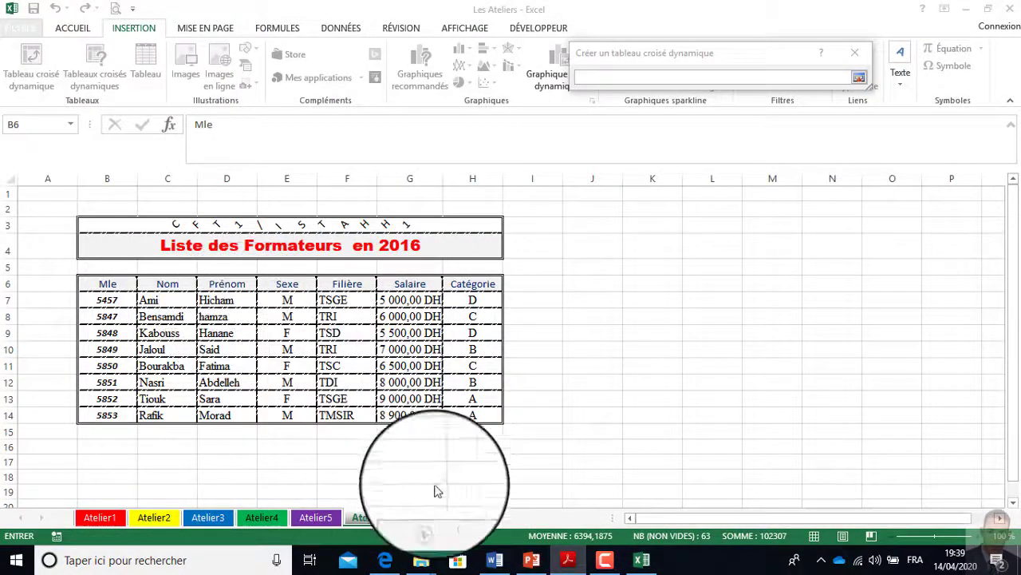
{"action": "left_click", "coordinate": [568, 559]}
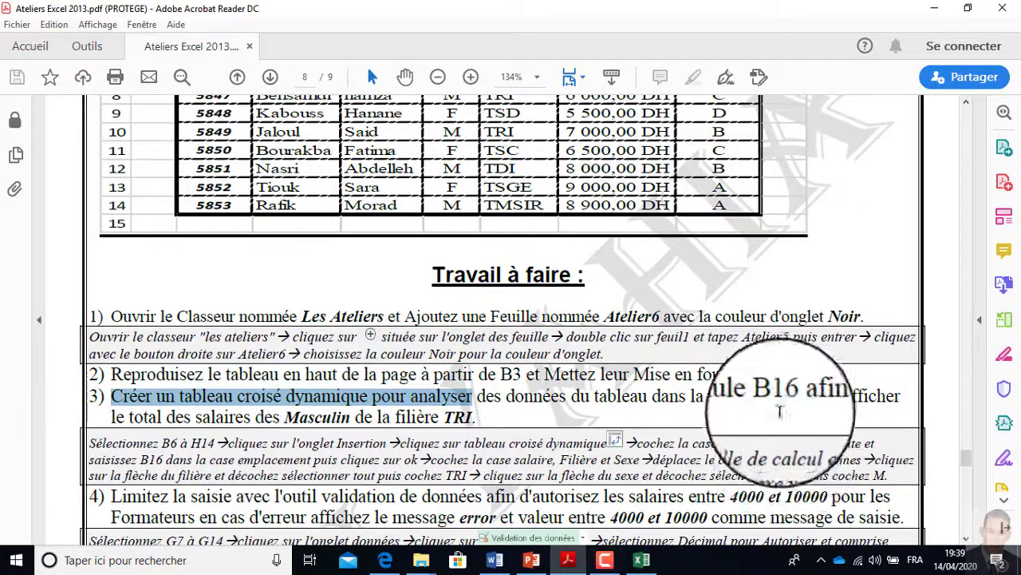
{"action": "left_click", "coordinate": [568, 562]}
{"action": "left_click", "coordinate": [96, 449]}
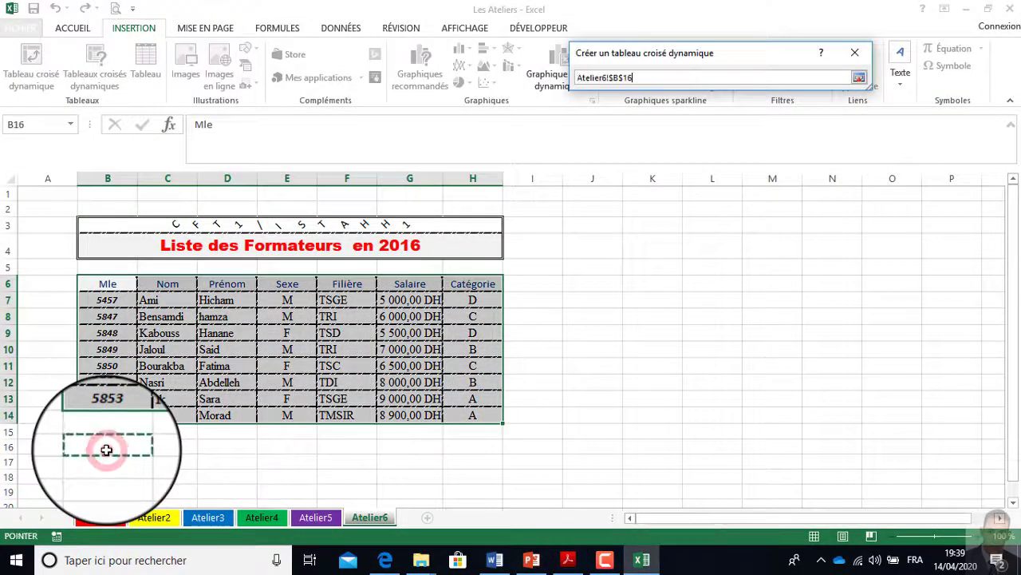
{"action": "left_click", "coordinate": [858, 77]}
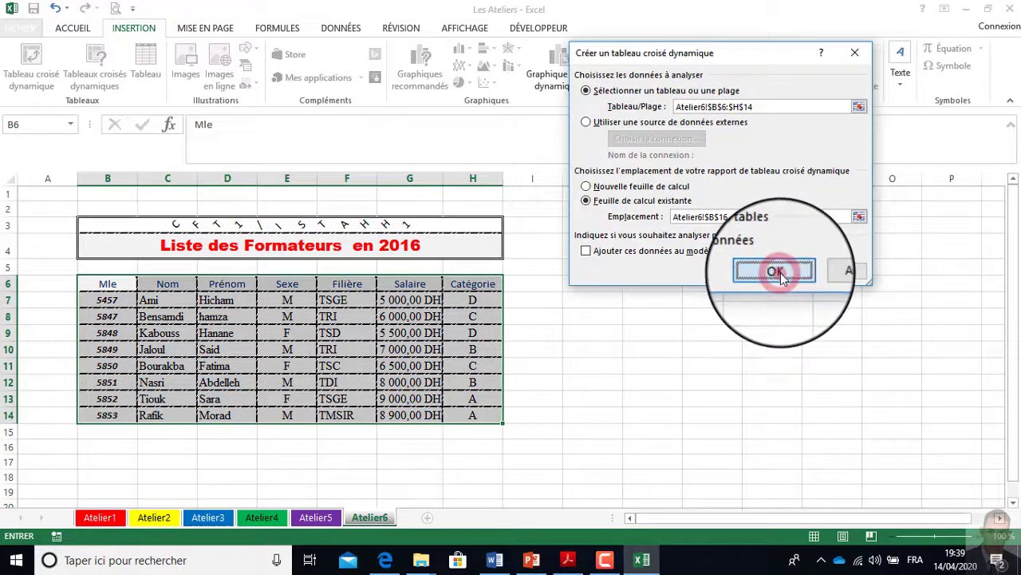
{"action": "left_click", "coordinate": [780, 273]}
- Examine the empty pivot table, its field list and layout areas, and the pivot table analysis and design tools
{"action": "scroll", "coordinate": [383, 359], "scroll_direction": "down", "scroll_amount": 2}
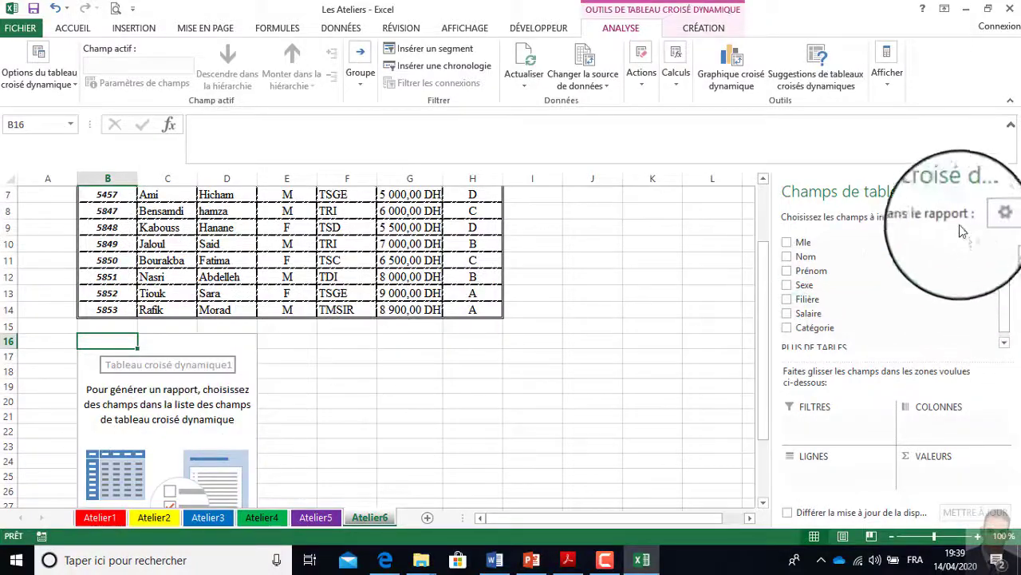
{"action": "scroll", "coordinate": [926, 313], "scroll_direction": "up", "scroll_amount": 2}
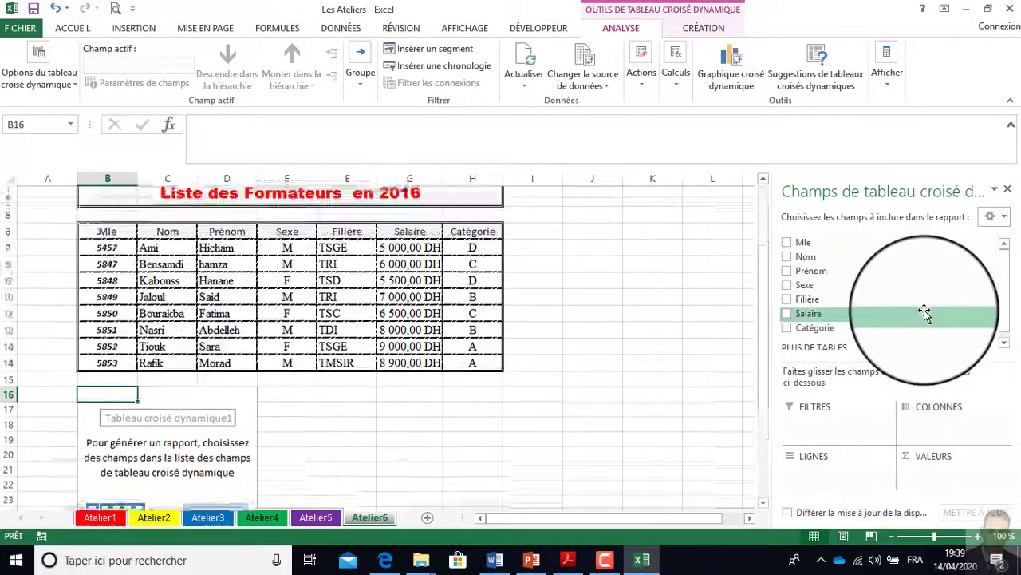
{"action": "scroll", "coordinate": [686, 363], "scroll_direction": "down", "scroll_amount": 2}
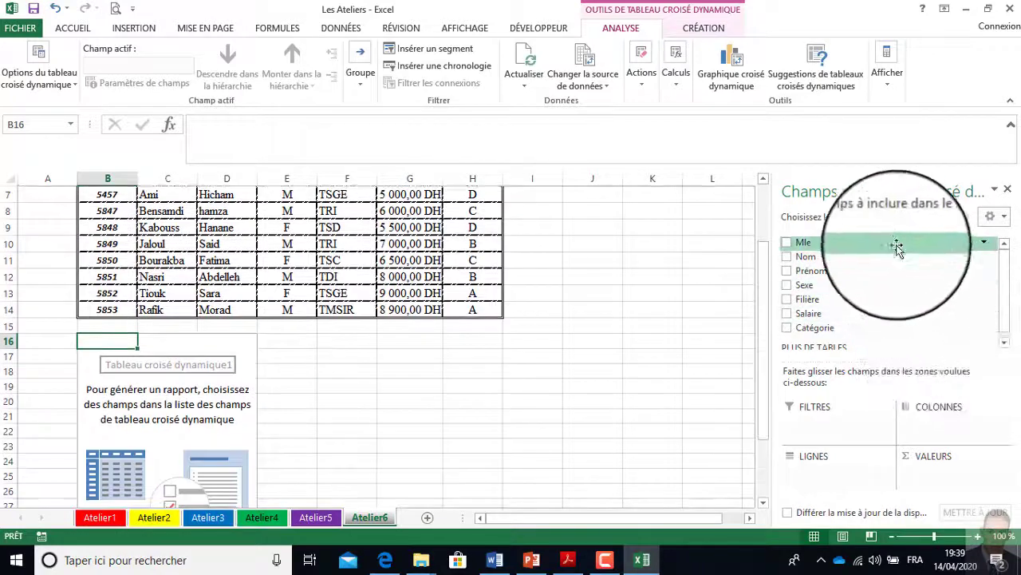
{"action": "scroll", "coordinate": [379, 307], "scroll_direction": "up", "scroll_amount": 2}
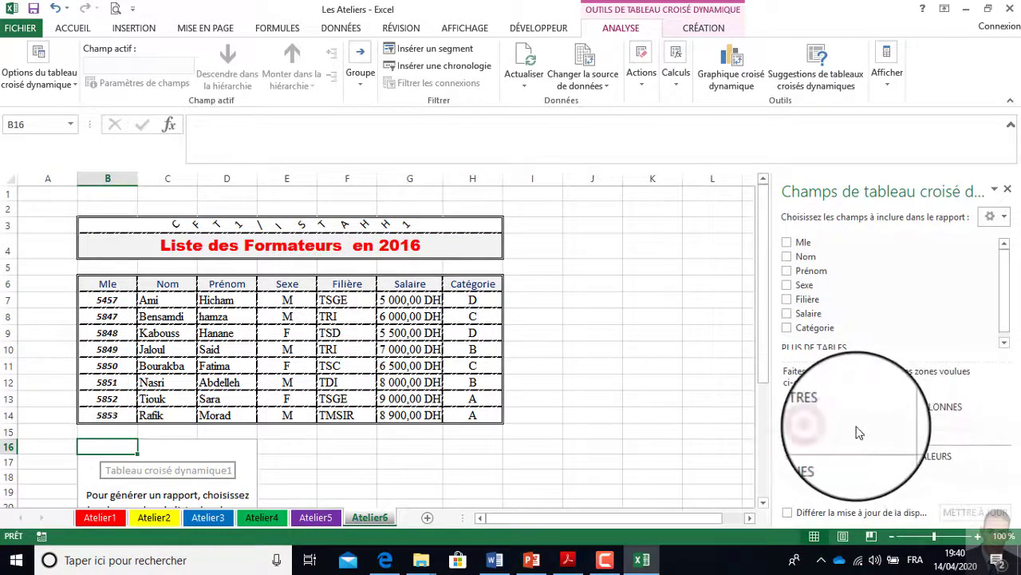
{"action": "left_click", "coordinate": [823, 428]}
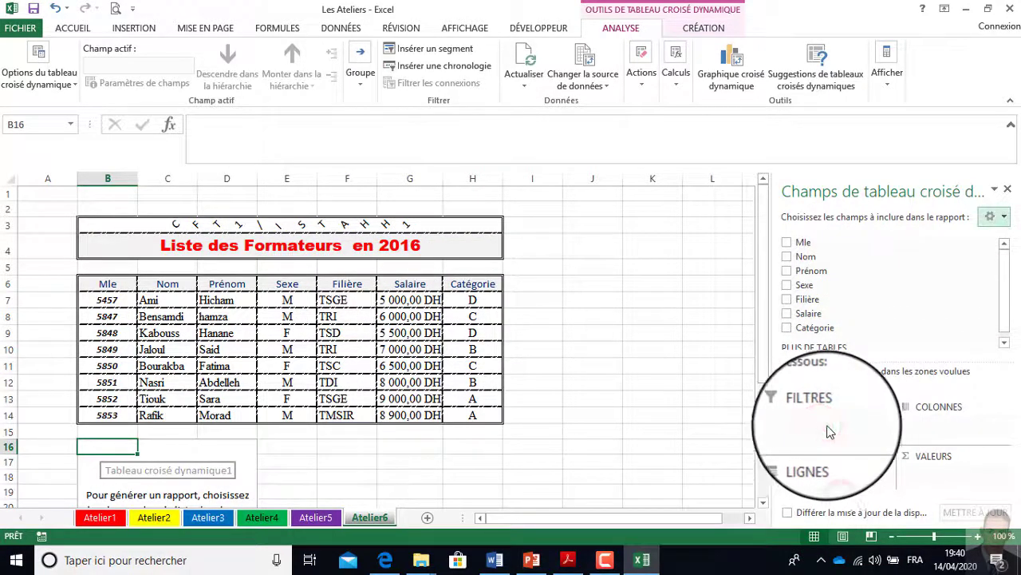
{"action": "left_click", "coordinate": [838, 476]}
{"action": "left_click", "coordinate": [948, 431]}
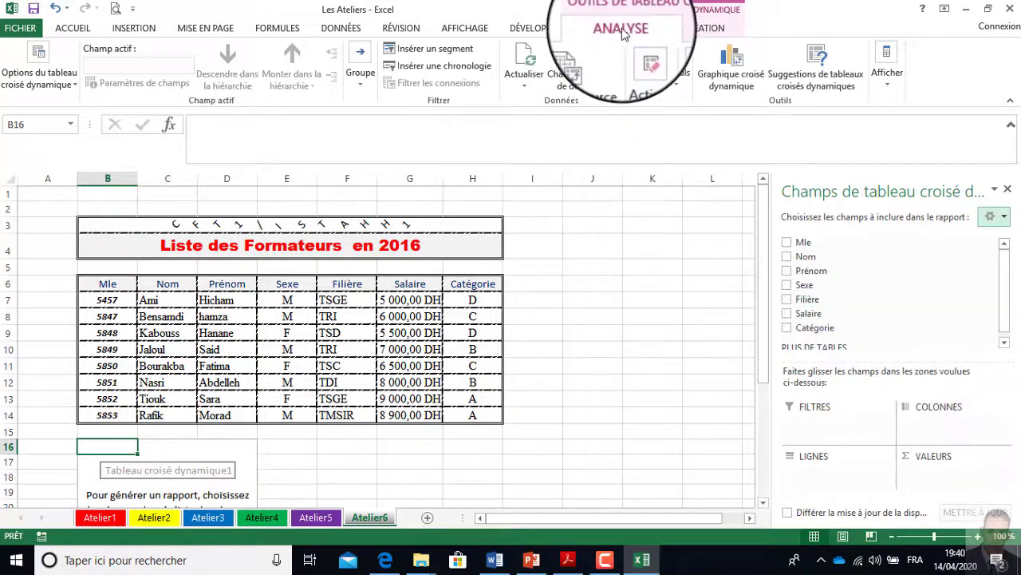
{"action": "left_click", "coordinate": [691, 40]}
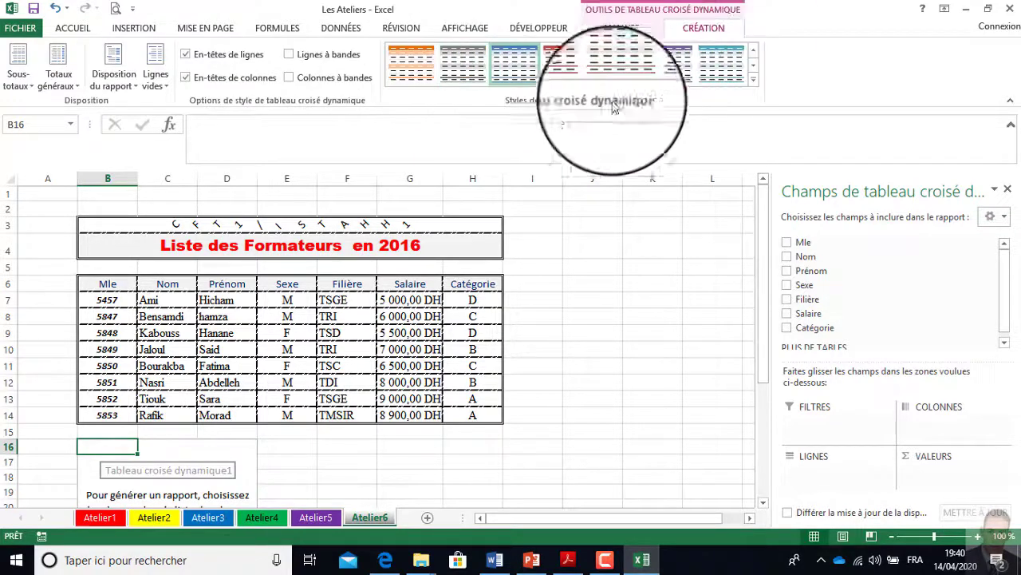
{"action": "left_click", "coordinate": [604, 33]}
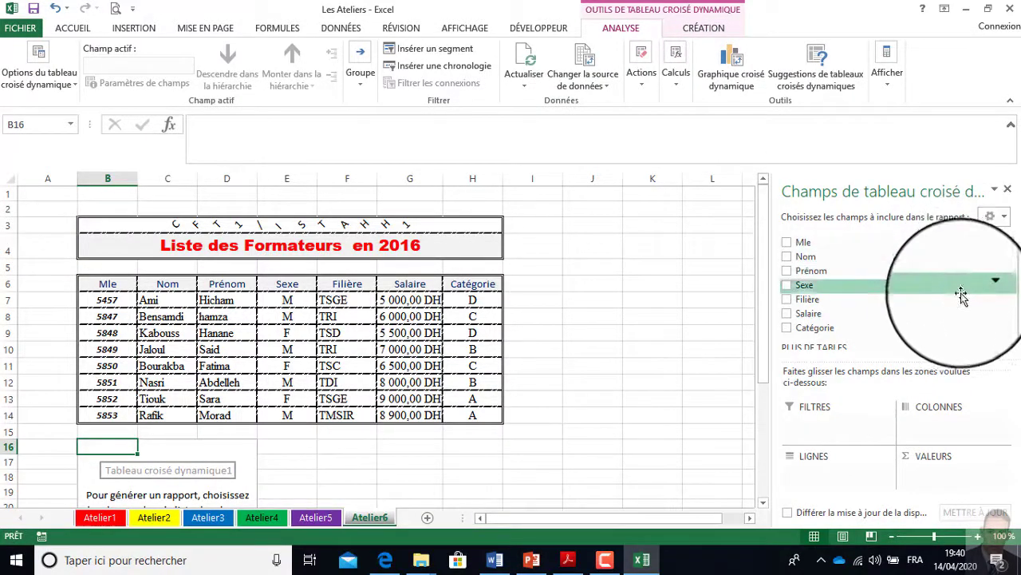
- Check the salary total requirement in the exercise PDF, and add the Salaire field to the pivot table's values in Excel
{"action": "left_click", "coordinate": [568, 560]}
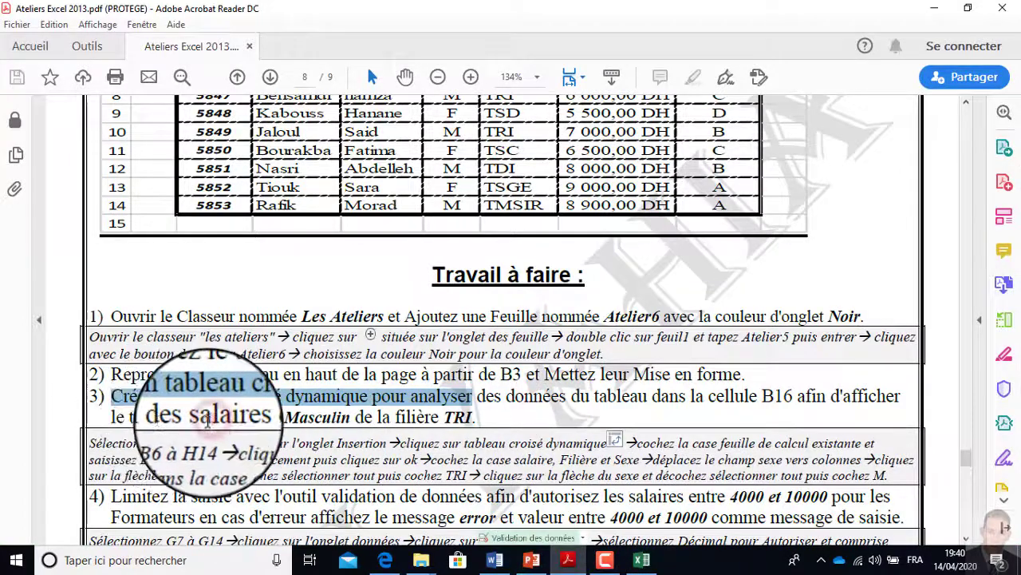
{"action": "left_click_drag", "start_coordinate": [211, 418], "coordinate": [229, 416]}
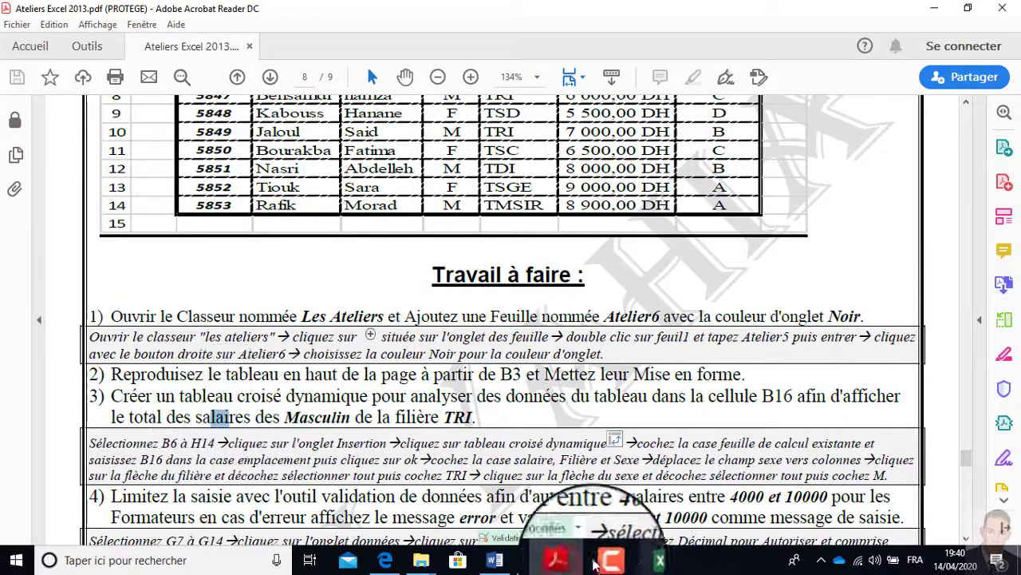
{"action": "left_click", "coordinate": [641, 560]}
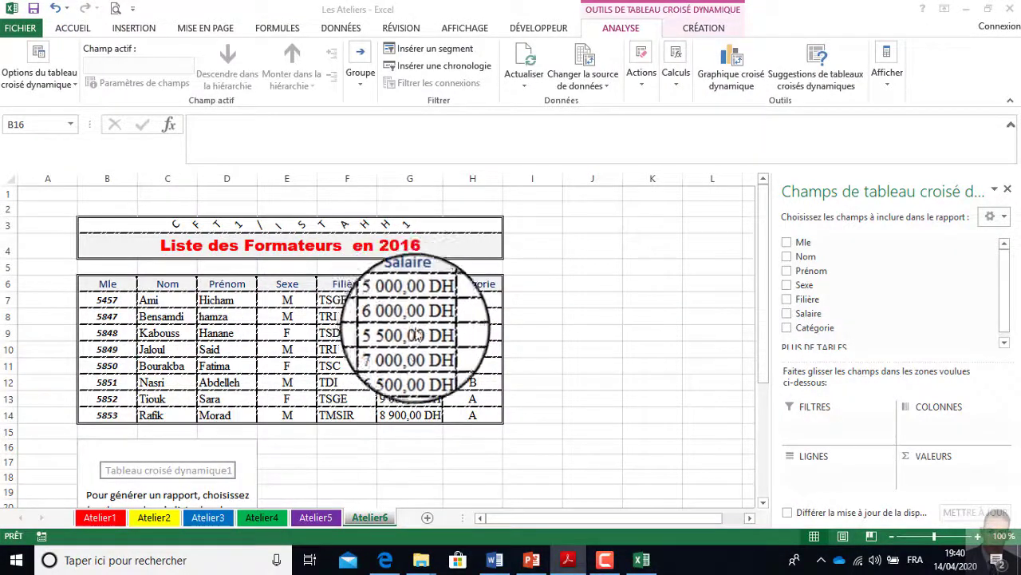
{"action": "left_click_drag", "start_coordinate": [811, 317], "coordinate": [934, 478]}
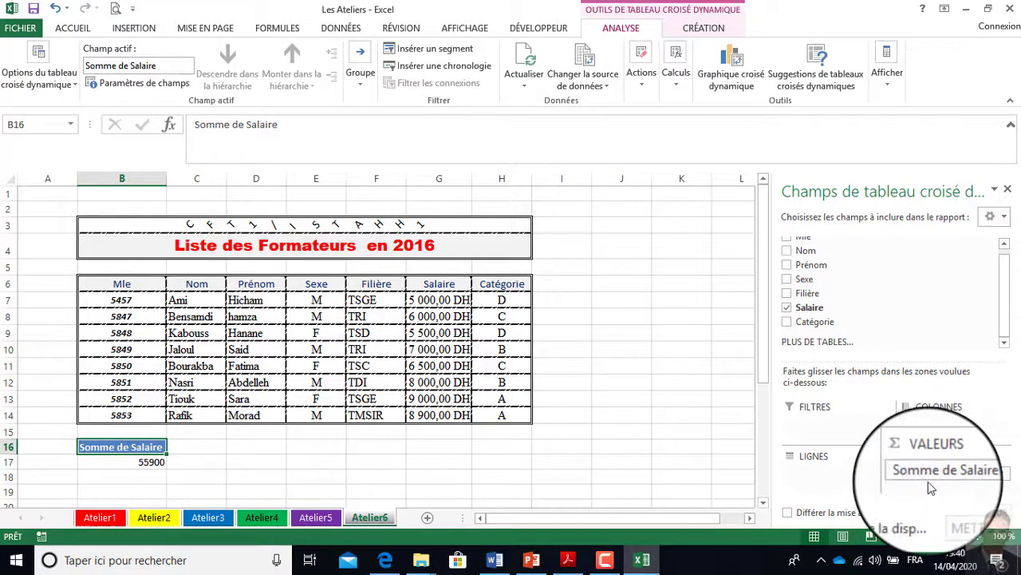
- Review the Nombre and Moyenne summary functions for the Salaire value field and keep Somme
{"action": "left_click", "coordinate": [1002, 477]}
{"action": "left_click", "coordinate": [873, 460]}
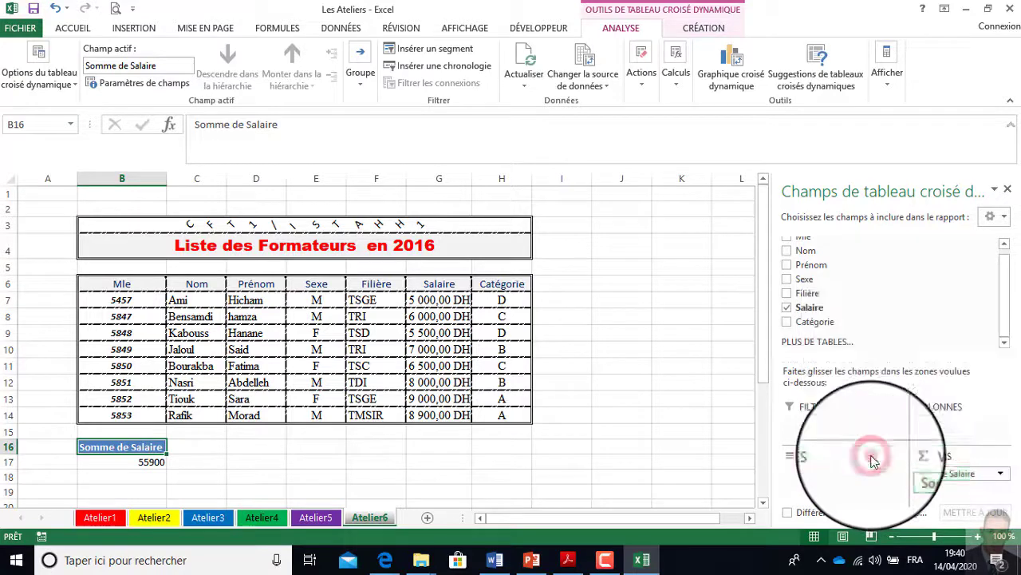
{"action": "left_click", "coordinate": [639, 191]}
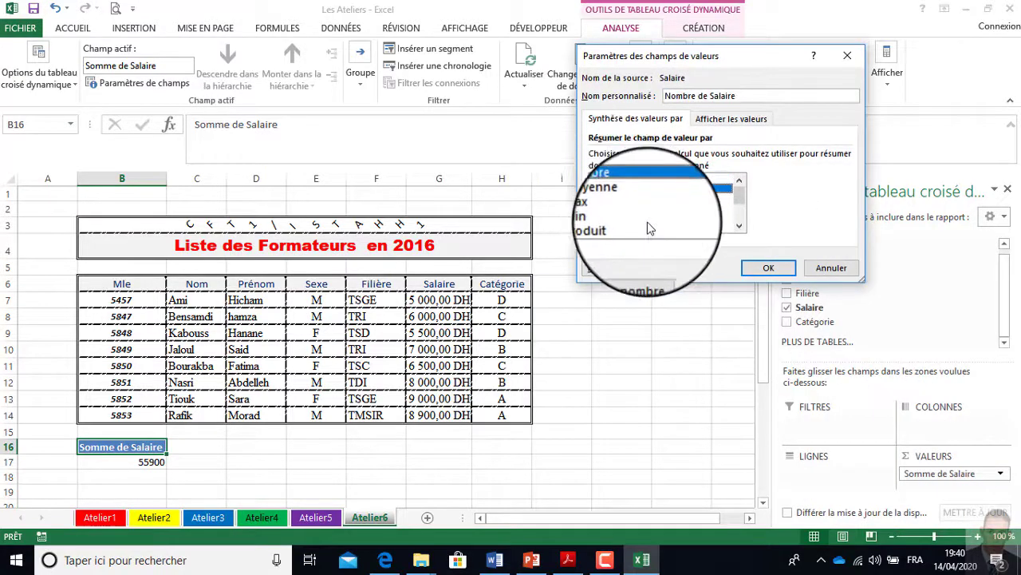
{"action": "left_click", "coordinate": [622, 199]}
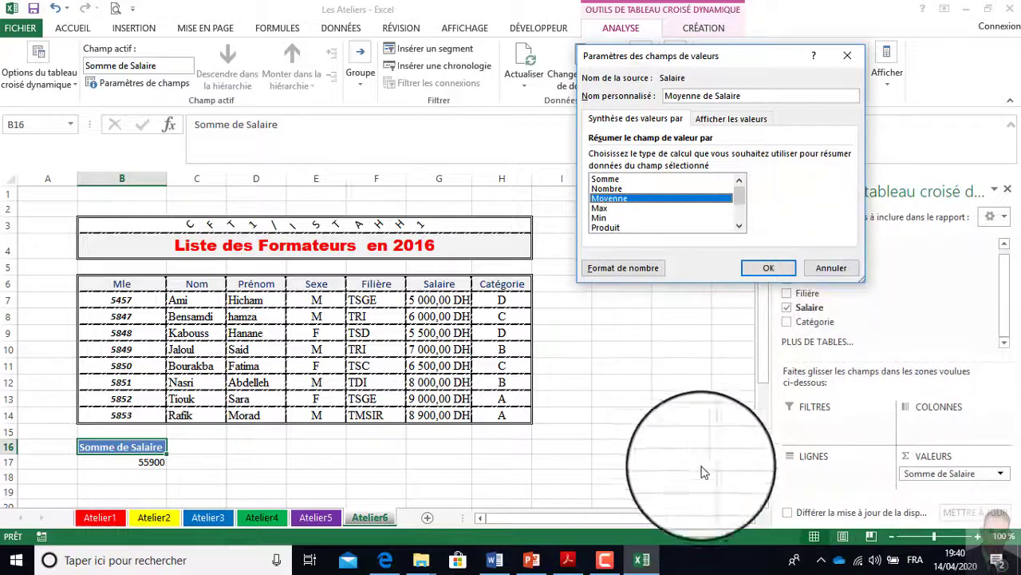
{"action": "left_click", "coordinate": [616, 180]}
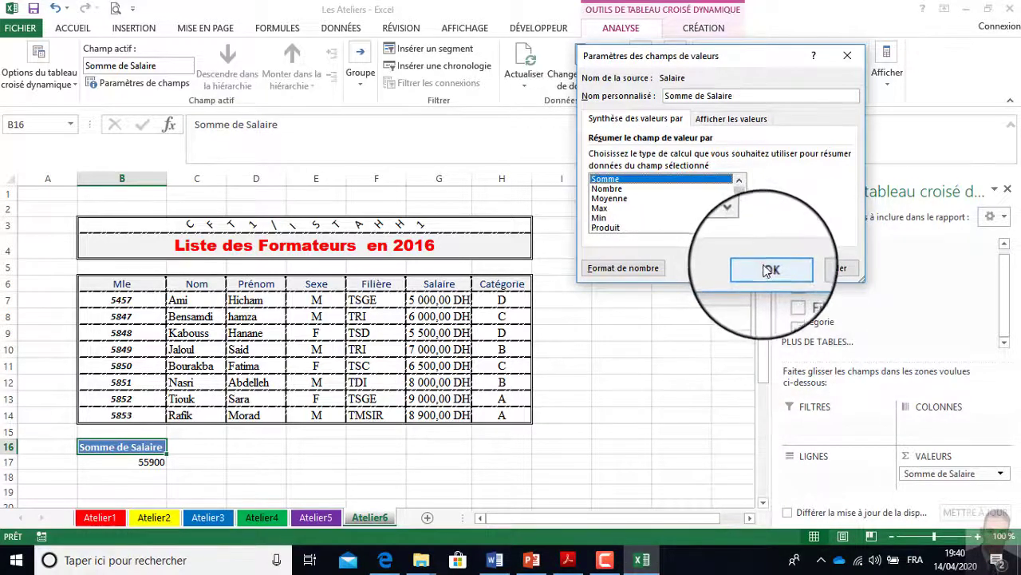
{"action": "left_click", "coordinate": [769, 269]}
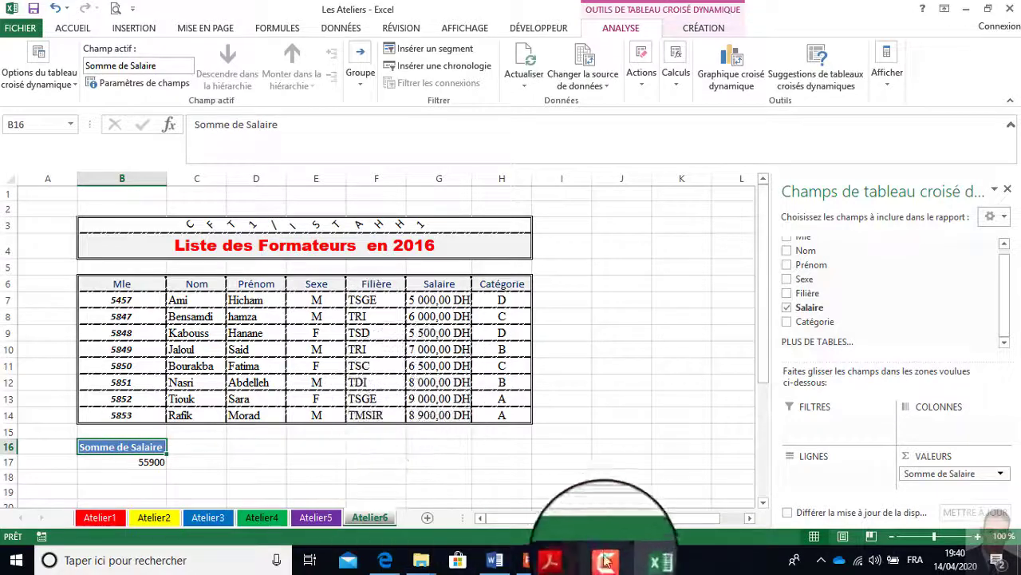
- Read the Masculin criterion in the exercise PDF, and add the Sexe field to the pivot table, moving it from rows to columns
{"action": "left_click", "coordinate": [565, 559]}
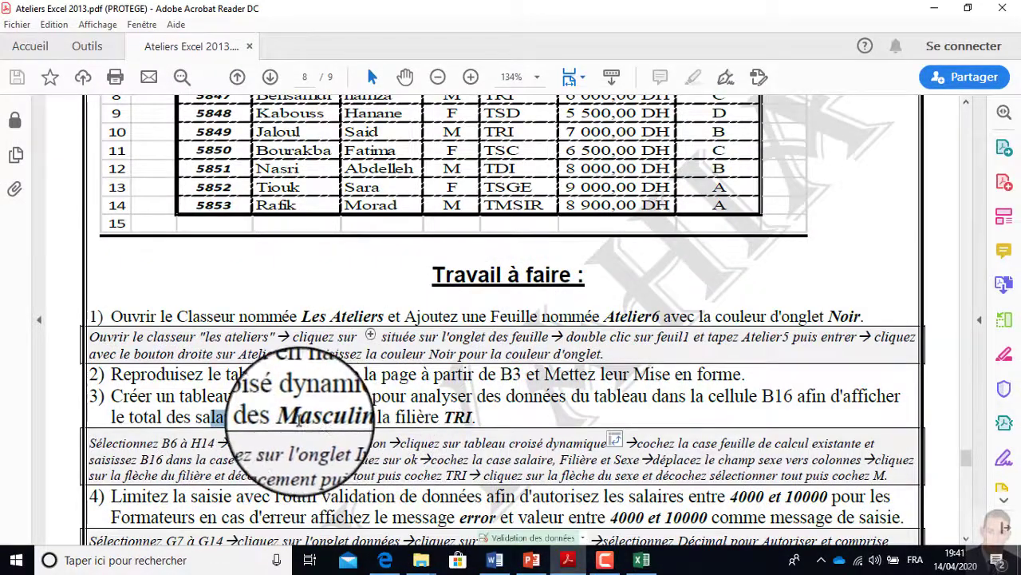
{"action": "left_click_drag", "start_coordinate": [284, 417], "coordinate": [335, 416]}
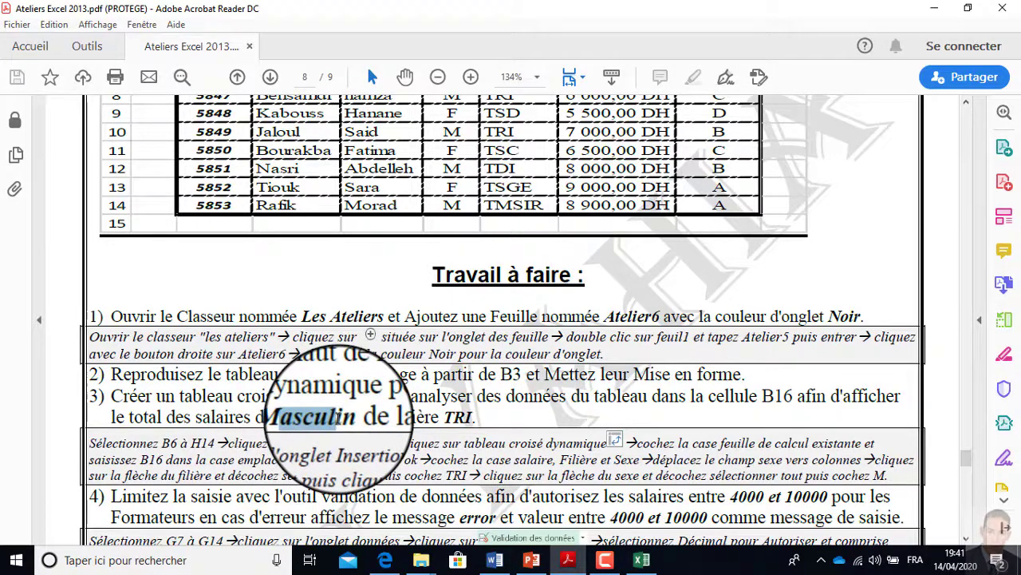
{"action": "left_click", "coordinate": [569, 560]}
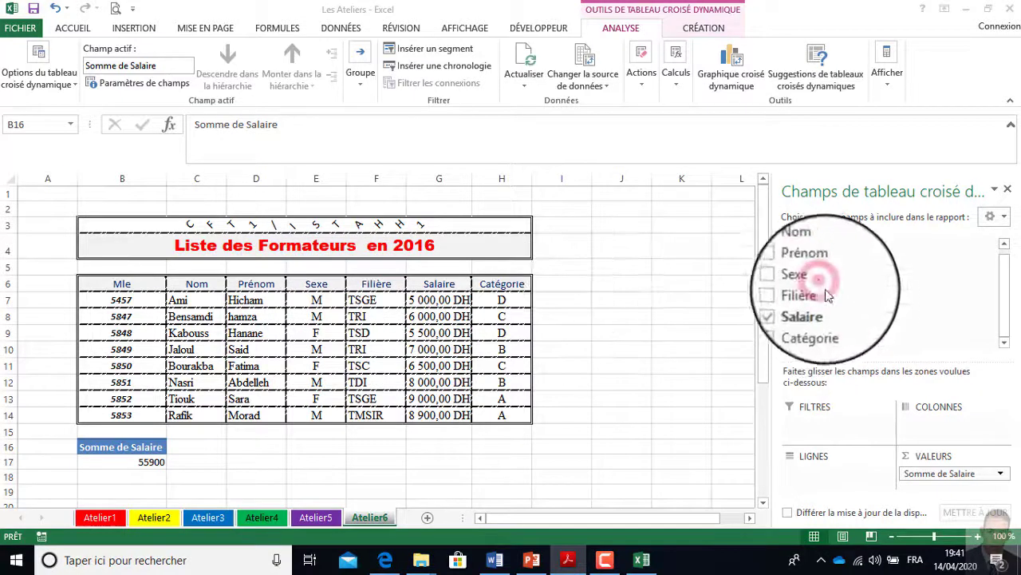
{"action": "left_click_drag", "start_coordinate": [822, 289], "coordinate": [816, 477]}
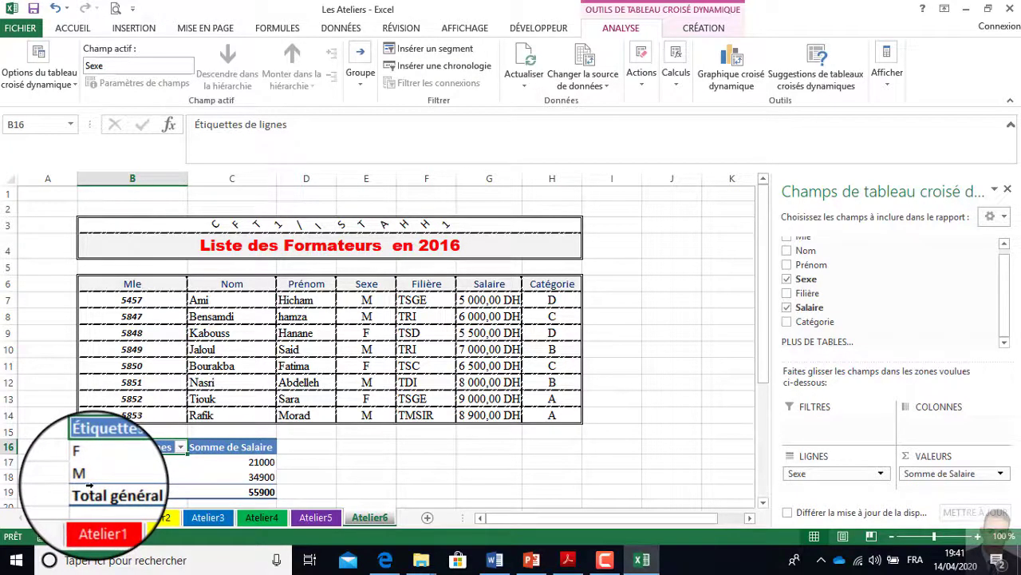
{"action": "left_click_drag", "start_coordinate": [807, 474], "coordinate": [937, 428]}
{"action": "left_click_drag", "start_coordinate": [936, 428], "coordinate": [936, 428]}
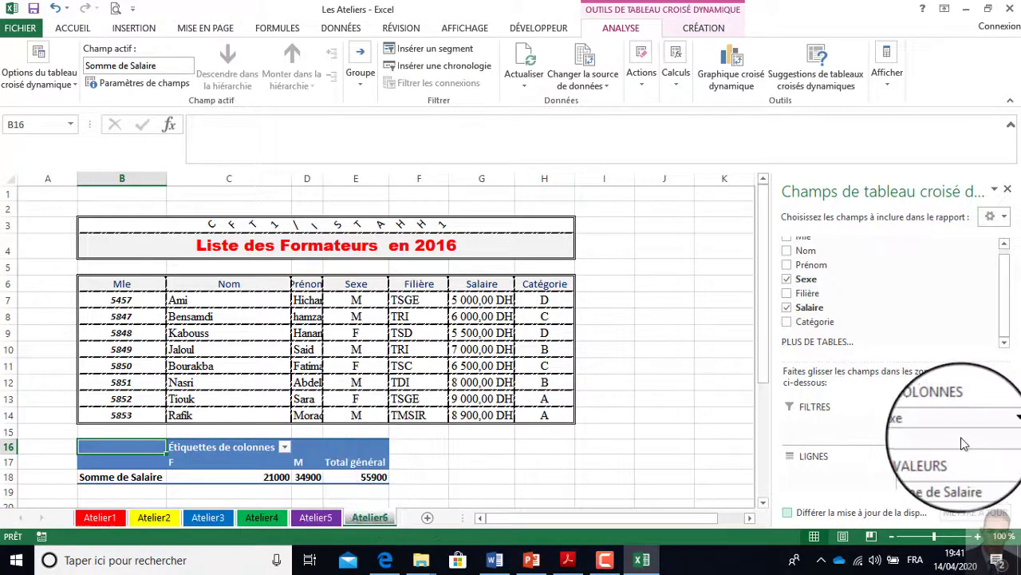
- Move the Sexe field from the pivot table's columns back to its rows, and filter it to show only M
{"action": "left_click_drag", "start_coordinate": [964, 427], "coordinate": [838, 481]}
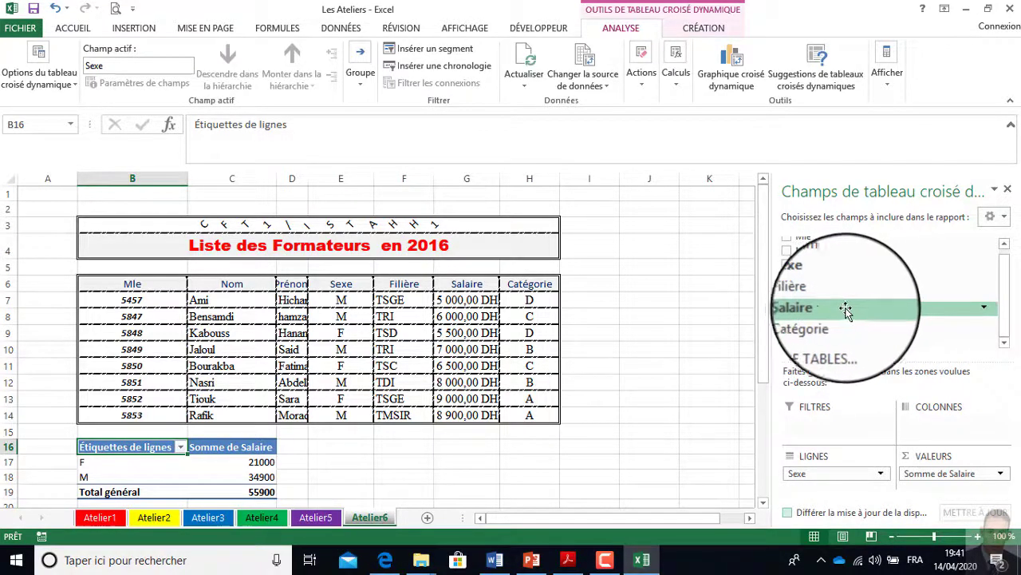
{"action": "left_click", "coordinate": [985, 281]}
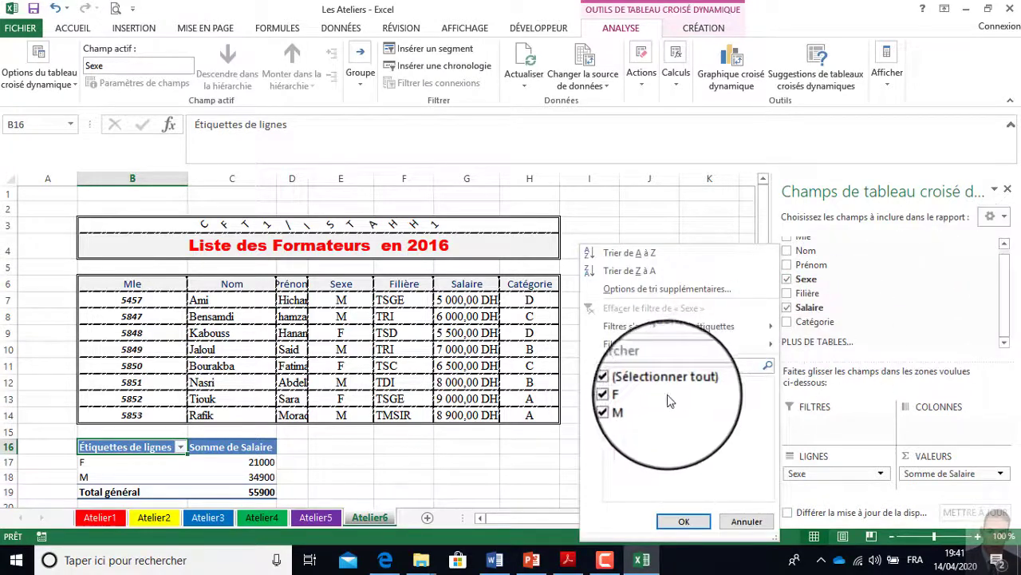
{"action": "left_click", "coordinate": [624, 383]}
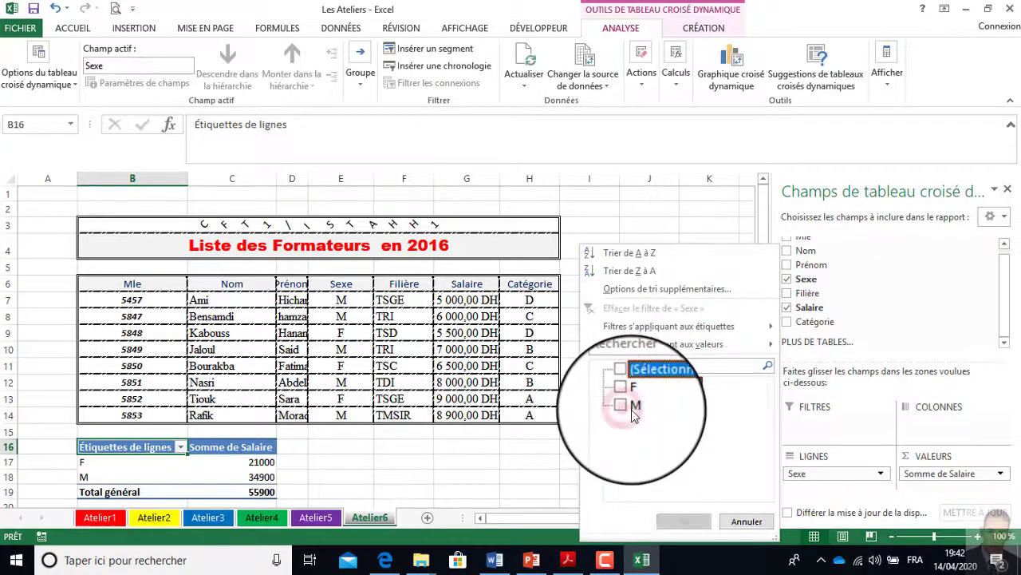
{"action": "left_click", "coordinate": [625, 407]}
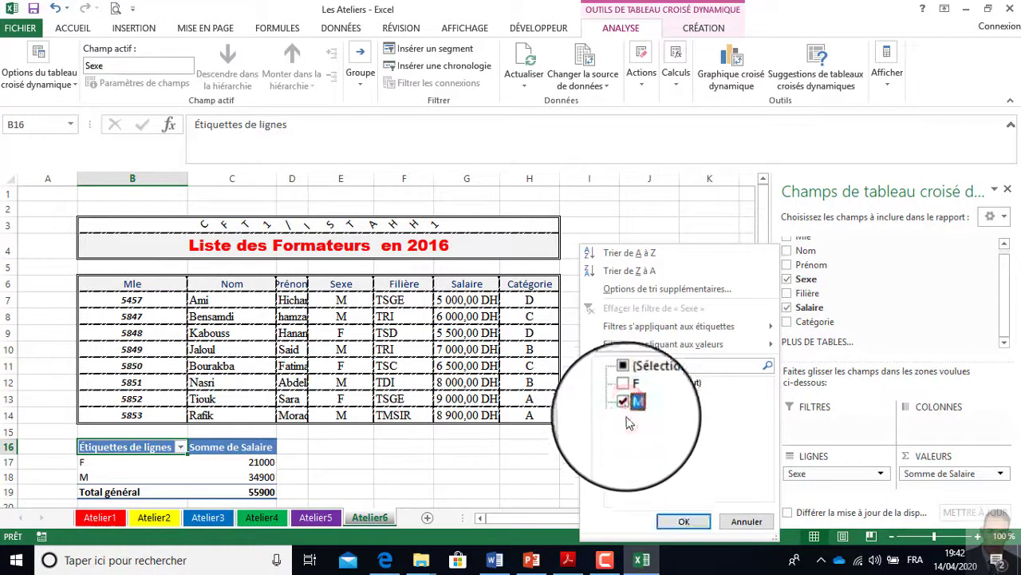
{"action": "left_click", "coordinate": [689, 522]}
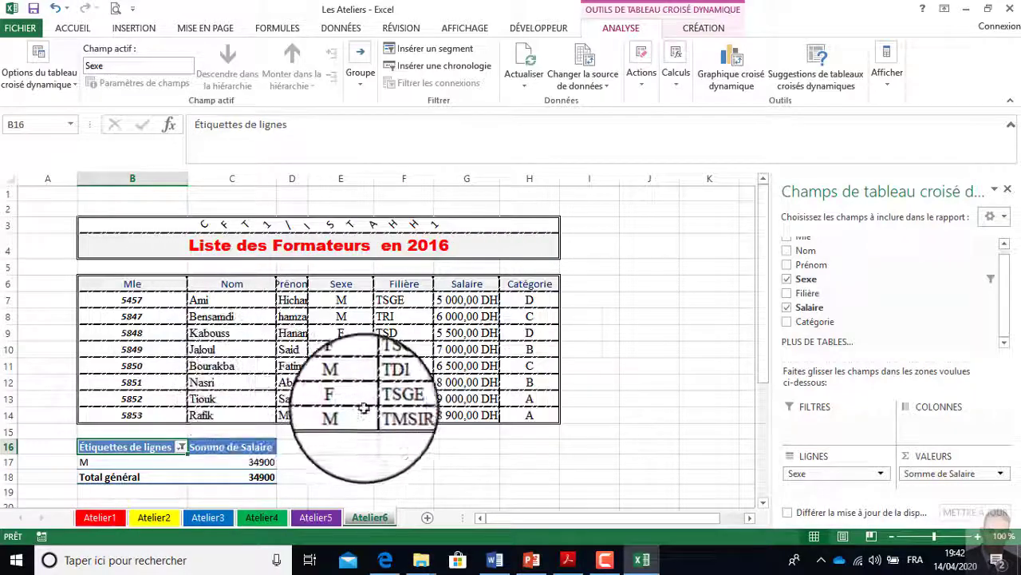
- Read the TRI filière criterion in the exercise PDF, and add the Filière field to the pivot table's columns in Excel
{"action": "left_click", "coordinate": [567, 561]}
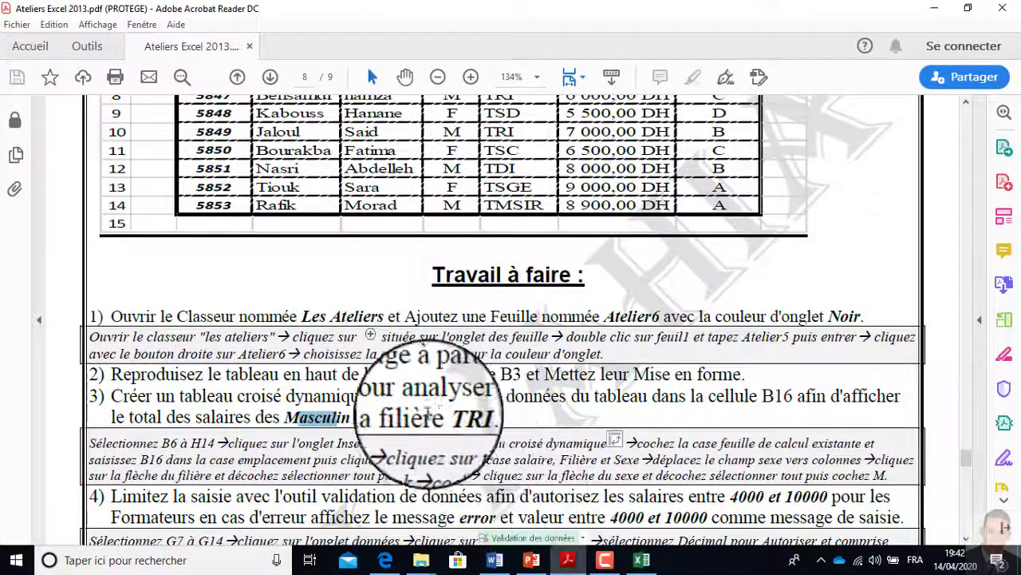
{"action": "left_click", "coordinate": [567, 560]}
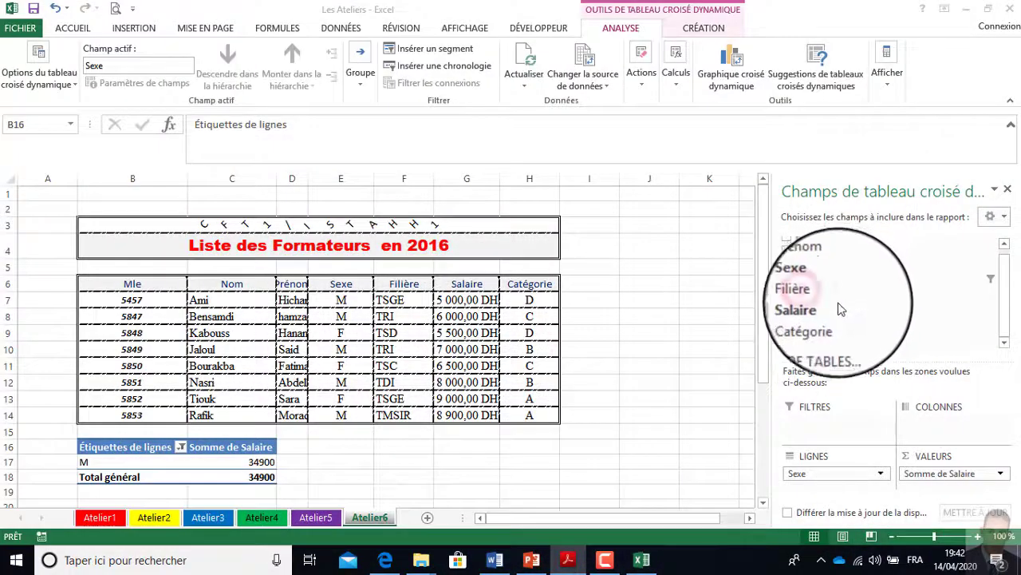
{"action": "left_click", "coordinate": [814, 293]}
{"action": "left_click_drag", "start_coordinate": [814, 293], "coordinate": [914, 427]}
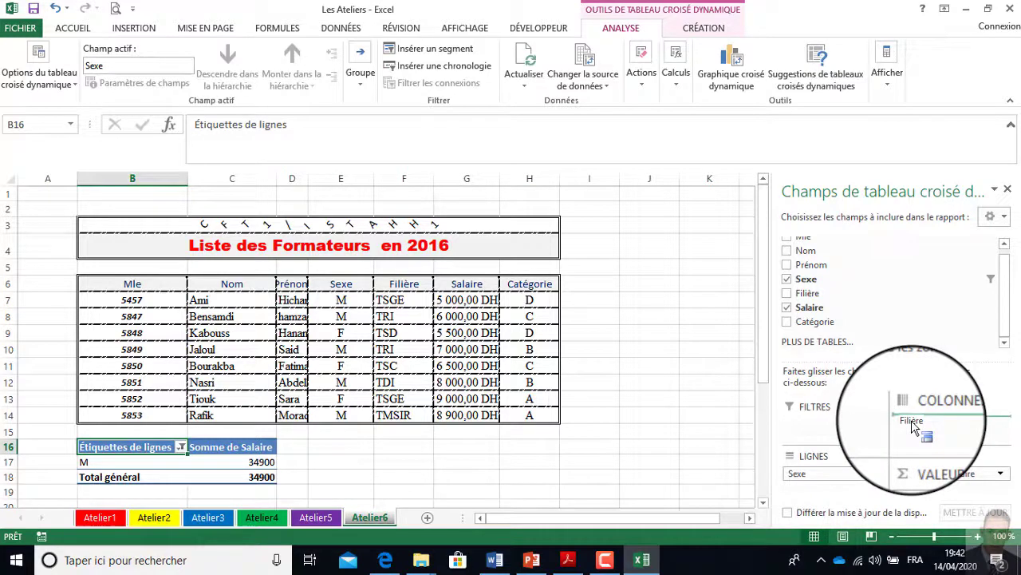
{"action": "mouse_move", "coordinate": [916, 430]}
{"action": "left_mouse_down"}
{"action": "mouse_move", "coordinate": [802, 488]}
{"action": "mouse_move", "coordinate": [834, 486]}
{"action": "mouse_move", "coordinate": [866, 439]}
{"action": "mouse_move", "coordinate": [921, 429]}
{"action": "left_mouse_up"}
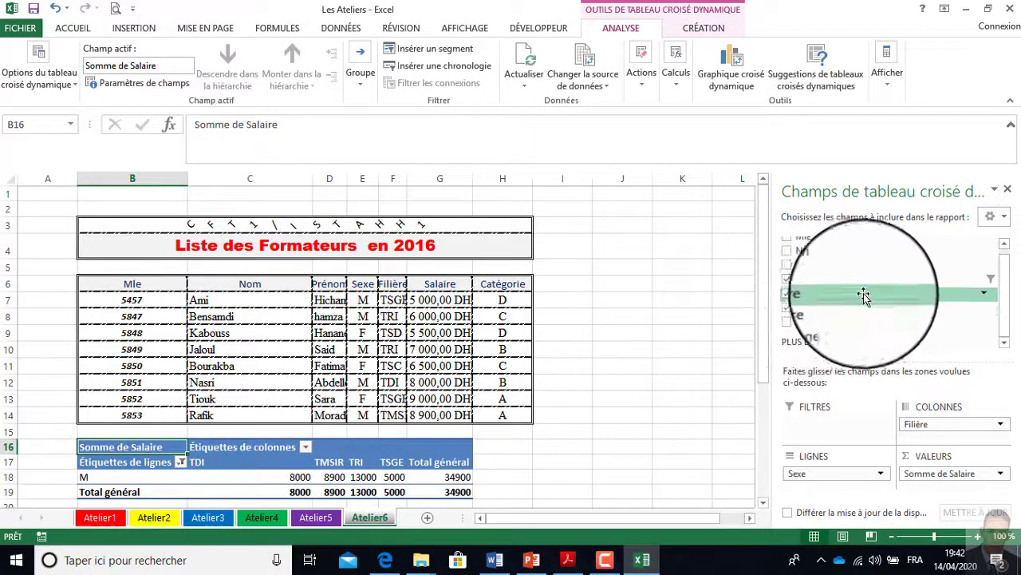
- Filter the pivot table's Filière field to show only TRI
{"action": "left_click", "coordinate": [985, 294]}
{"action": "left_click", "coordinate": [621, 133]}
{"action": "left_click", "coordinate": [621, 182]}
{"action": "left_click", "coordinate": [684, 281]}
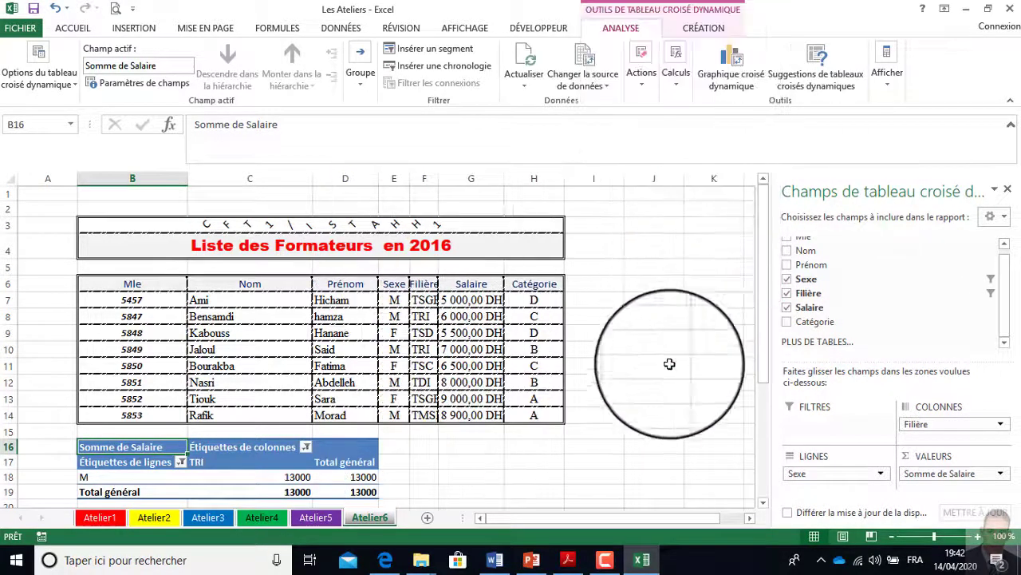
- Review question 3 on the pivot table in the exercise PDF, and return to the Excel workbook
{"action": "left_click", "coordinate": [571, 560]}
{"action": "scroll", "coordinate": [438, 417], "scroll_direction": "down", "scroll_amount": 1}
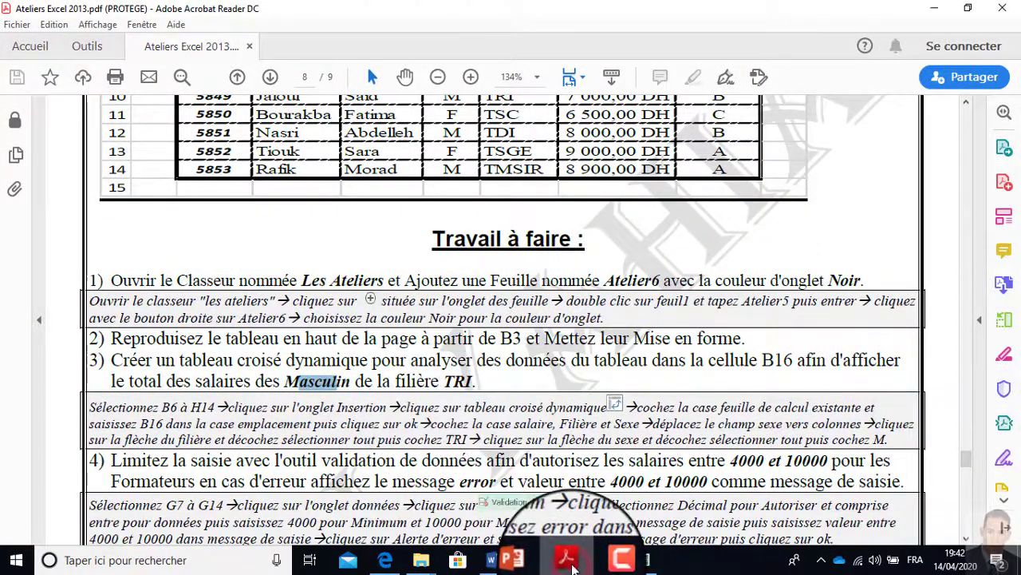
{"action": "left_click", "coordinate": [568, 559]}
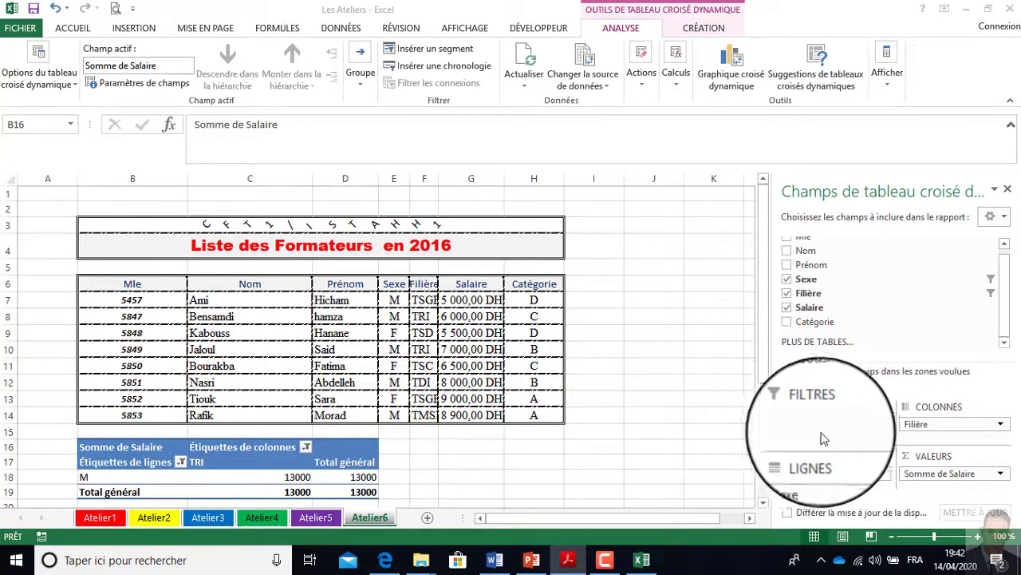
- Move the Filière field from the columns to the report filter, allowing cell replacement, and view the Sexe row filter options
{"action": "left_click_drag", "start_coordinate": [939, 424], "coordinate": [832, 428]}
{"action": "left_click", "coordinate": [494, 324]}
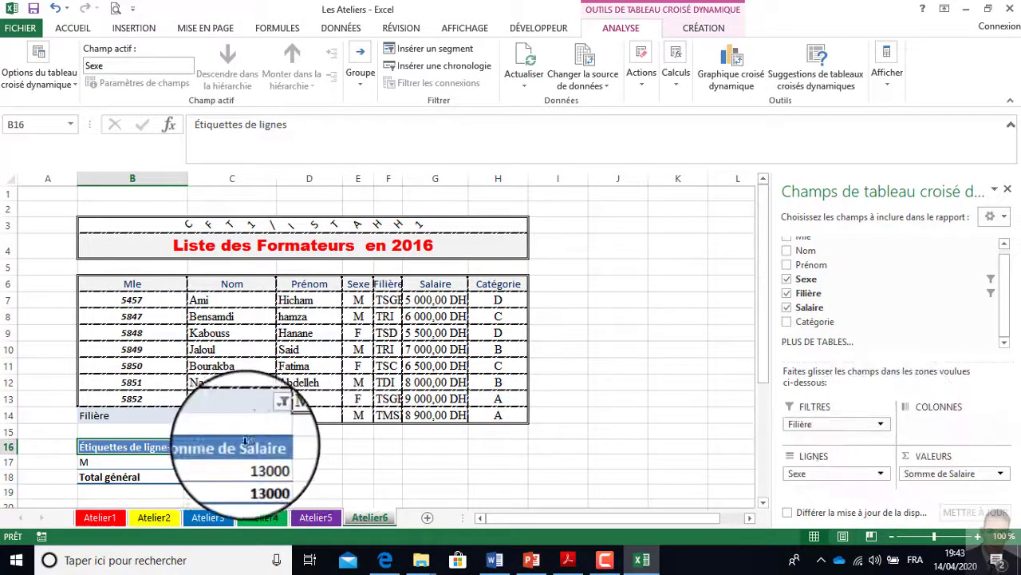
{"action": "left_click", "coordinate": [181, 447]}
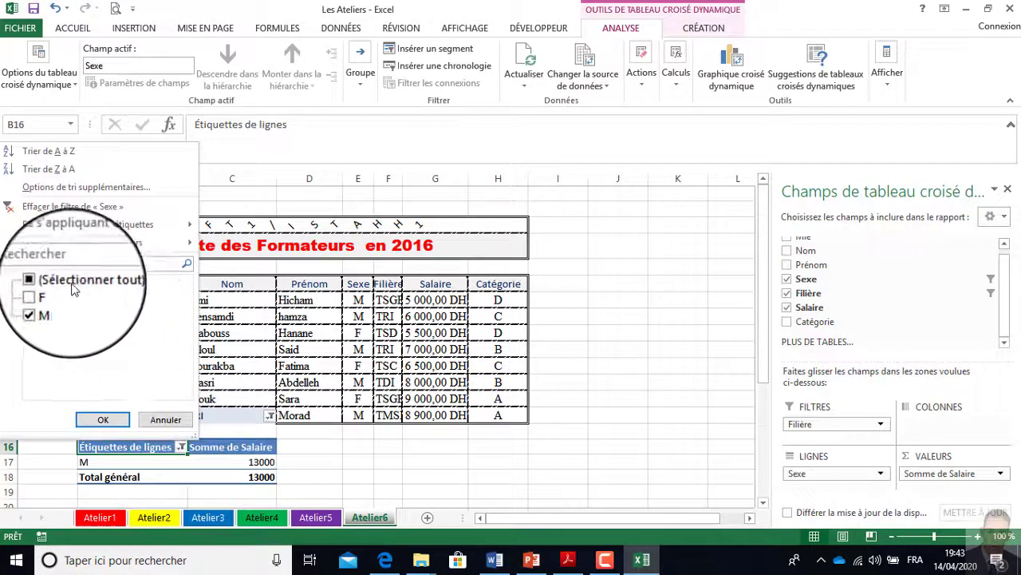
{"action": "left_click", "coordinate": [377, 452]}
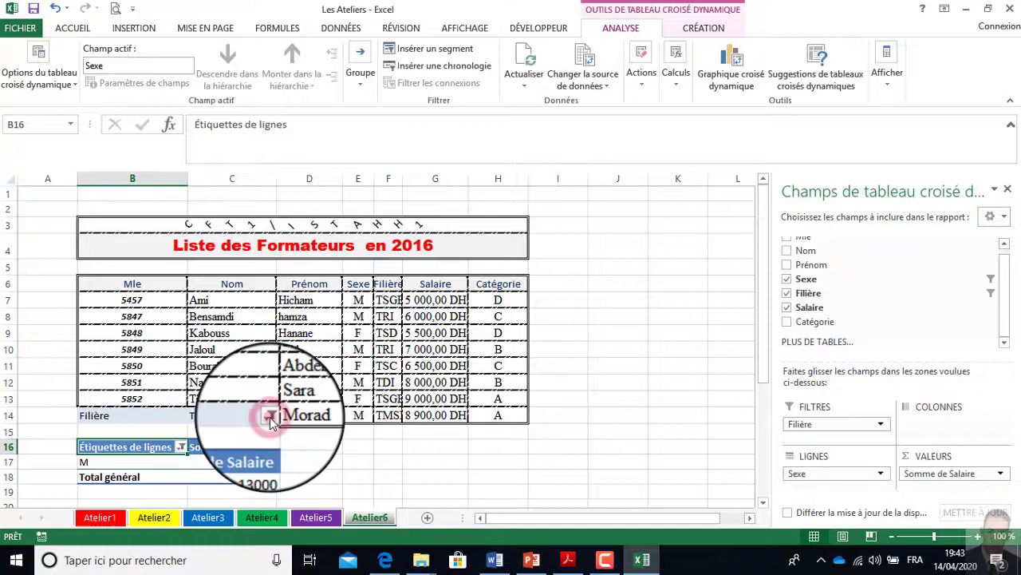
- Set the Filière report filter to include all filières
{"action": "left_click", "coordinate": [271, 416]}
{"action": "left_click", "coordinate": [121, 226]}
{"action": "scroll", "coordinate": [150, 300], "scroll_direction": "down", "scroll_amount": 1}
{"action": "left_click", "coordinate": [181, 389]}
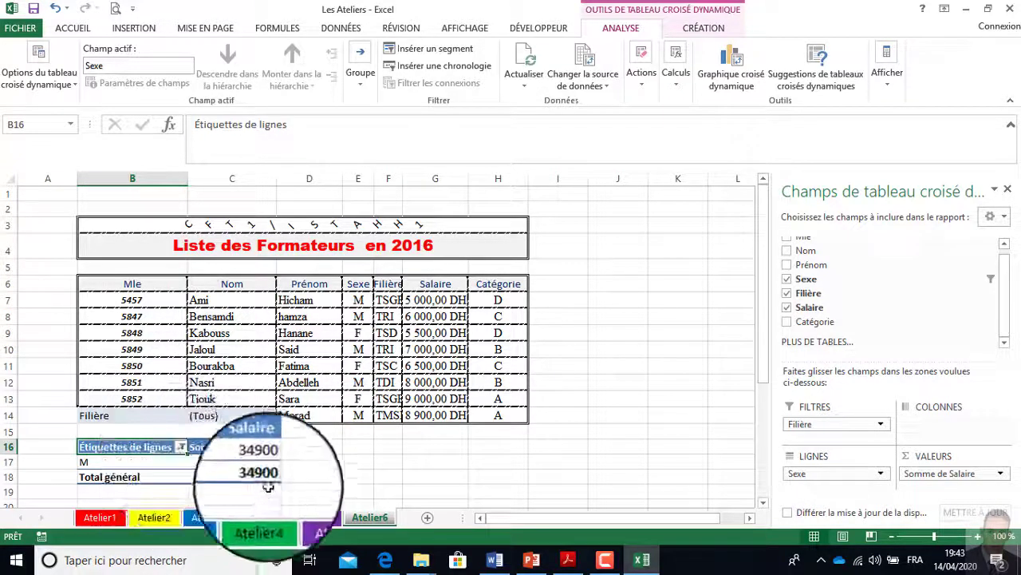
- Limit the Filière report filter to TRI only, and undo the report filter changes to return Filière to the columns
{"action": "left_click", "coordinate": [272, 419]}
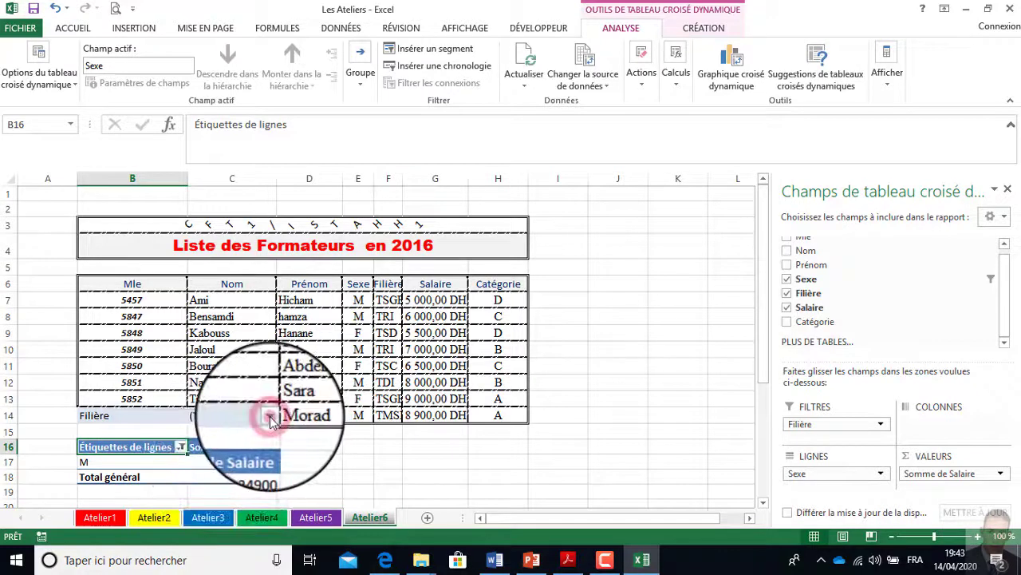
{"action": "left_click", "coordinate": [123, 232]}
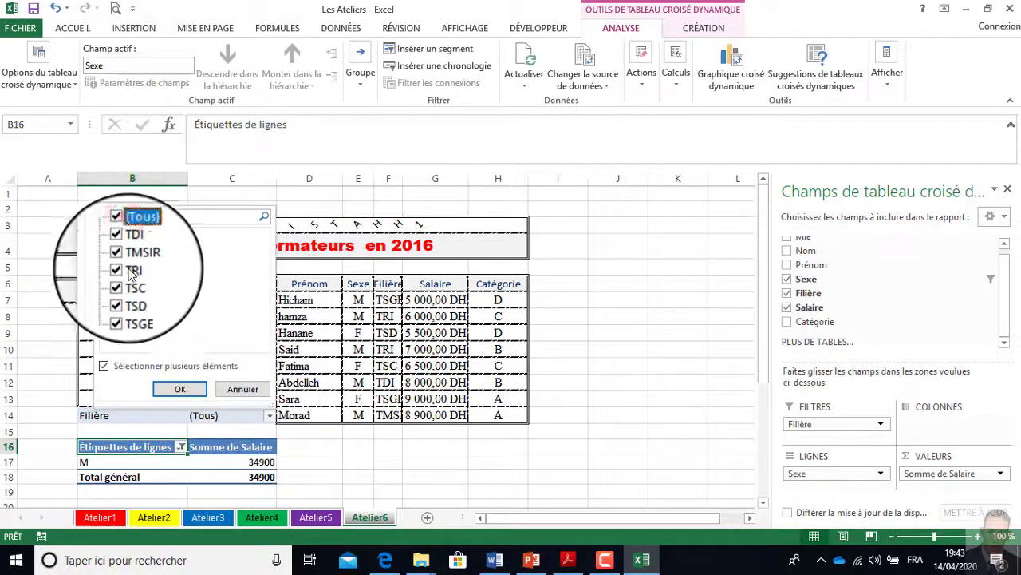
{"action": "left_click", "coordinate": [119, 227]}
{"action": "left_click", "coordinate": [120, 270]}
{"action": "left_click", "coordinate": [182, 389]}
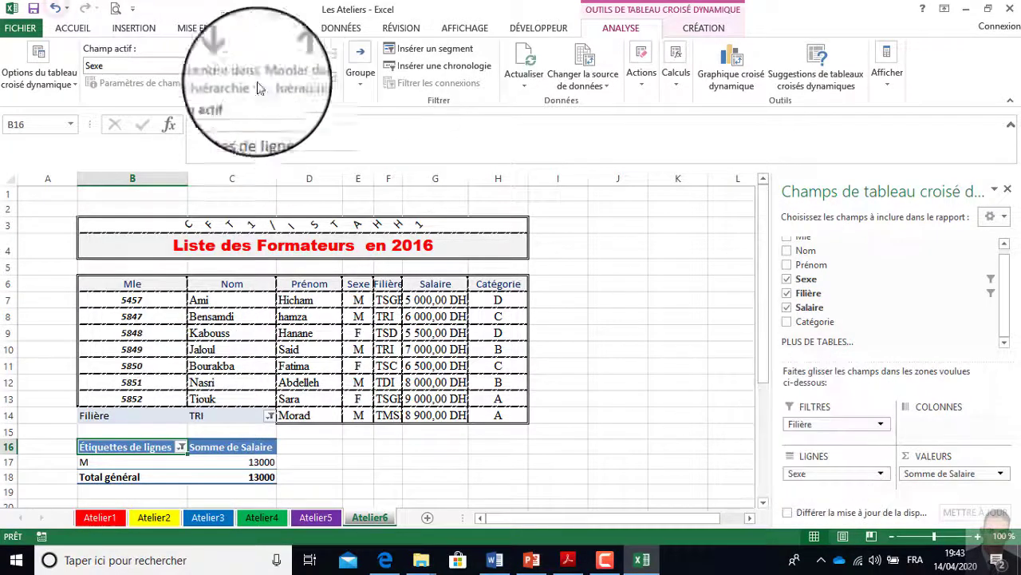
{"action": "left_click", "coordinate": [56, 9]}
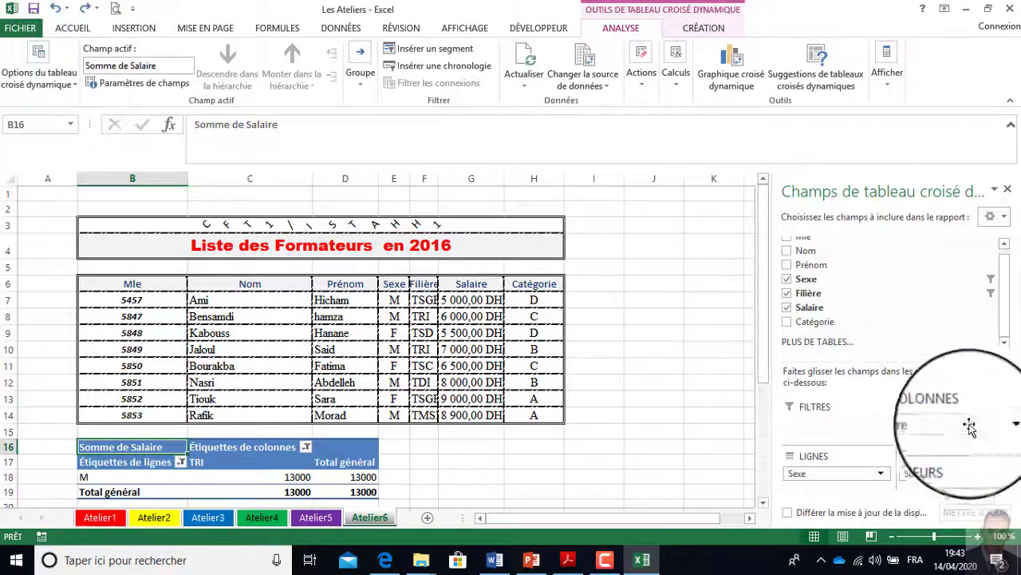
- Examine the pivot table's salary total for M and TRI, and compare it with question 3 in the exercise PDF
{"action": "scroll", "coordinate": [343, 447], "scroll_direction": "down", "scroll_amount": 1}
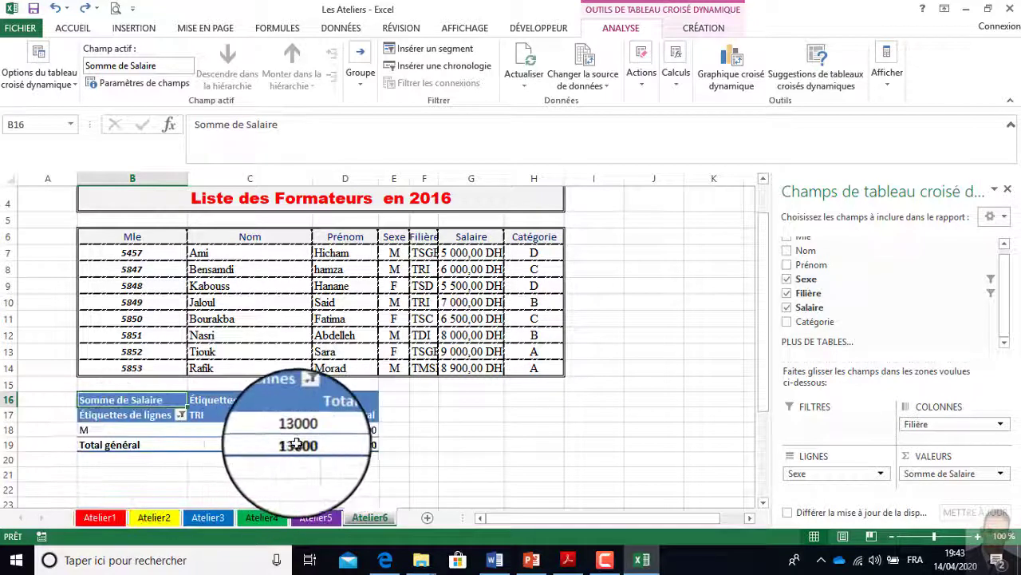
{"action": "mouse_move", "coordinate": [256, 431]}
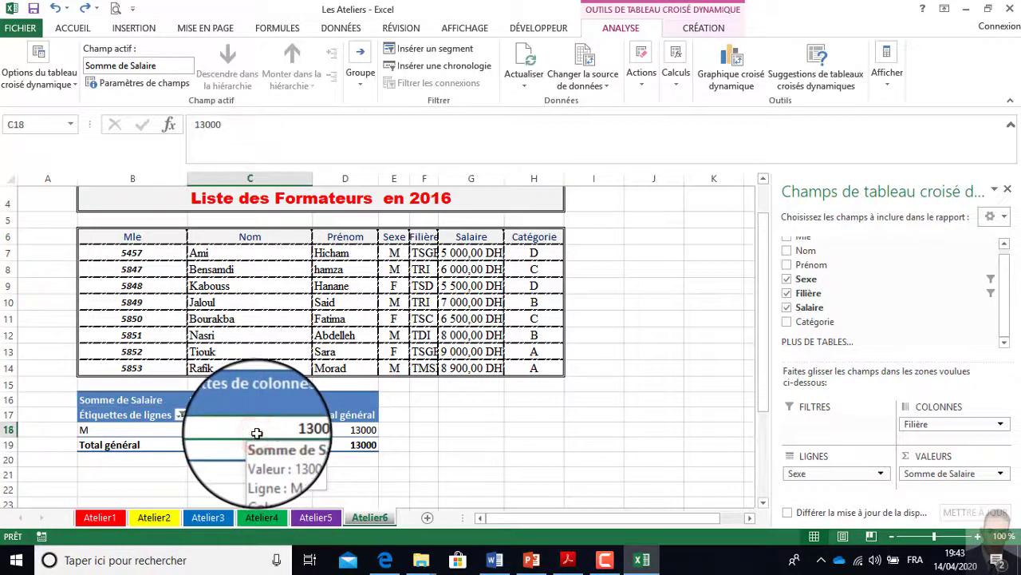
{"action": "left_click", "coordinate": [204, 415]}
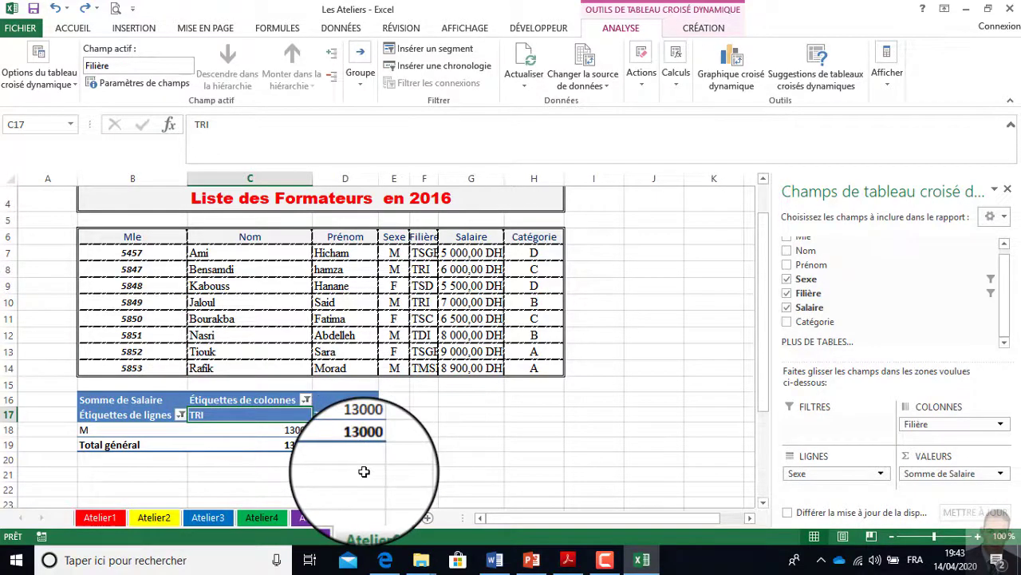
{"action": "left_click", "coordinate": [569, 559]}
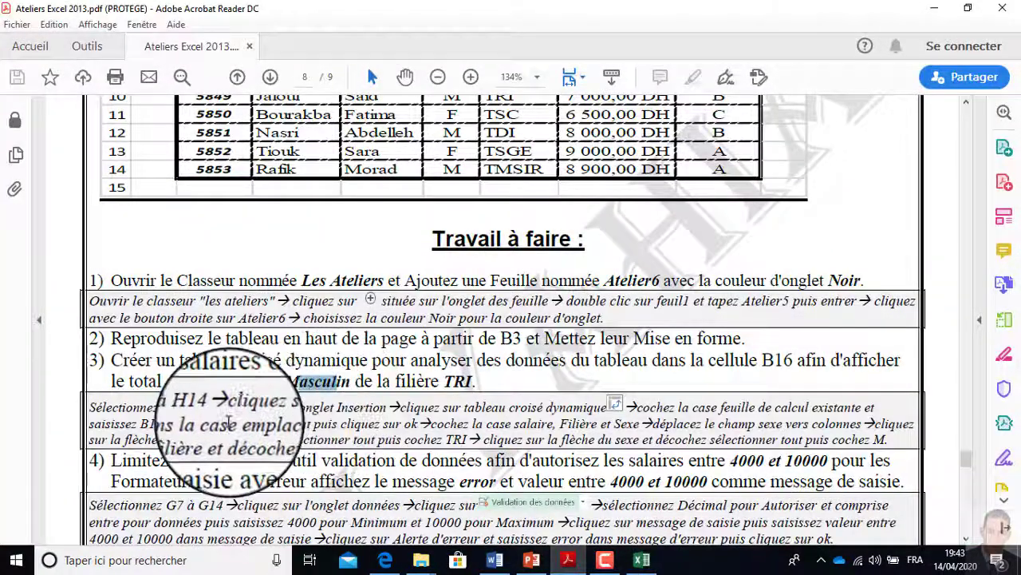